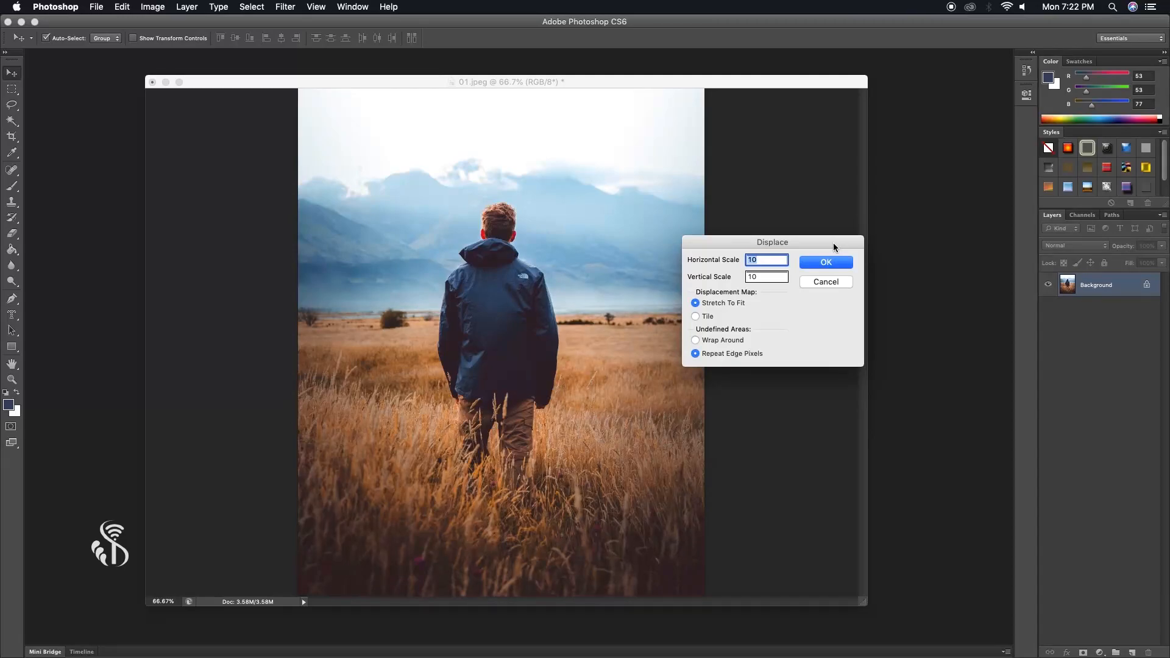
{"action": "left_click_drag", "start_coordinate": [832, 243], "coordinate": [794, 243]}
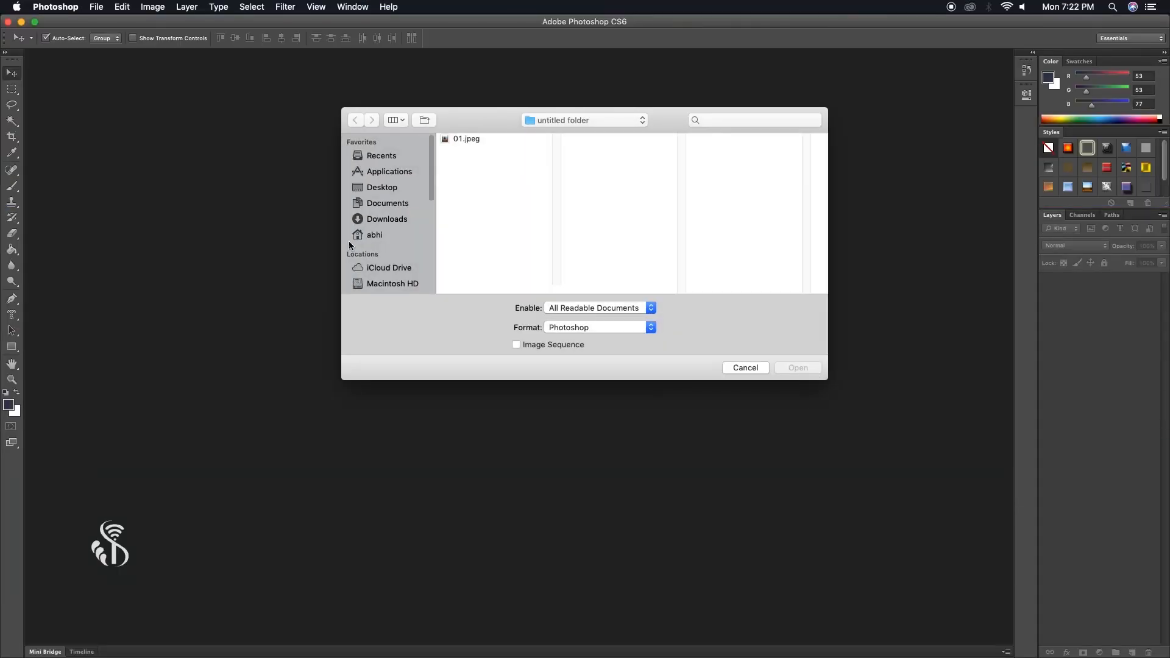
Open the image 01.jpeg from the untitled folder.
{"action": "left_click", "coordinate": [463, 138]}
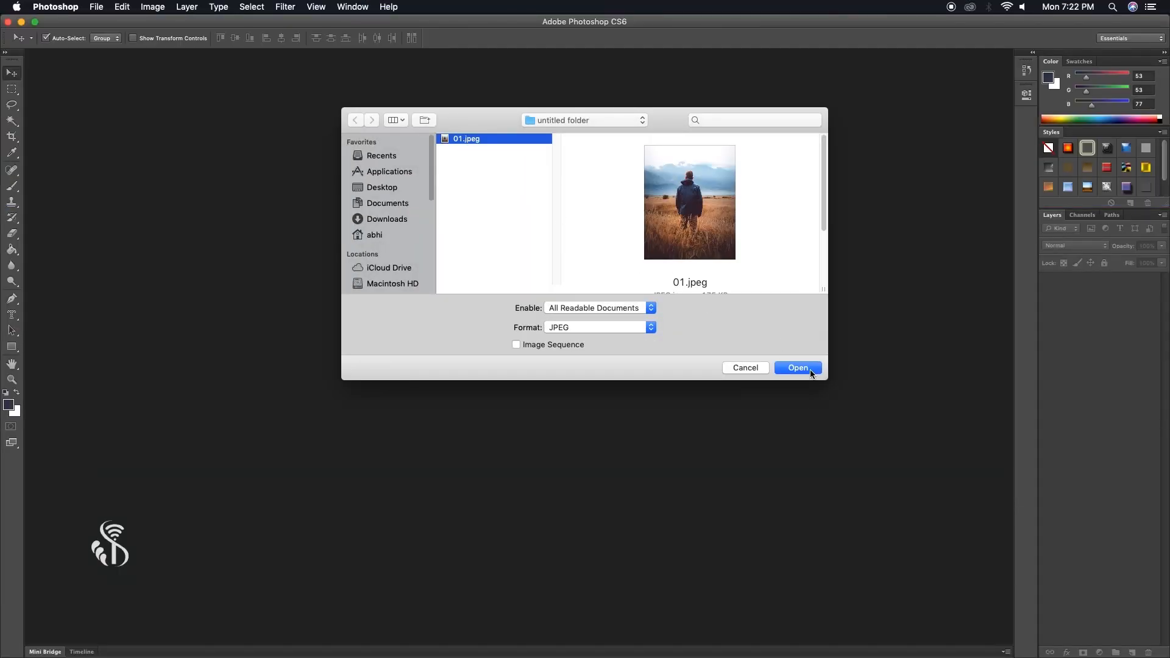
{"action": "left_click", "coordinate": [810, 370]}
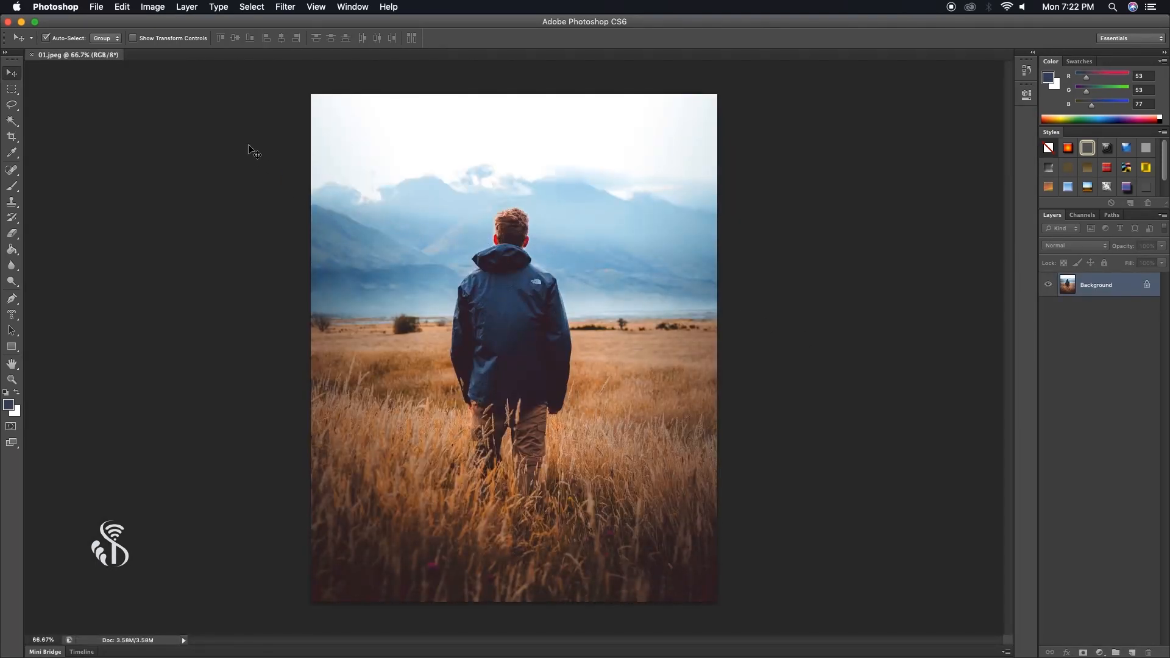
Apply a Gaussian Blur with a radius of 1.0 pixels to the Background photo.
{"action": "left_click", "coordinate": [285, 7]}
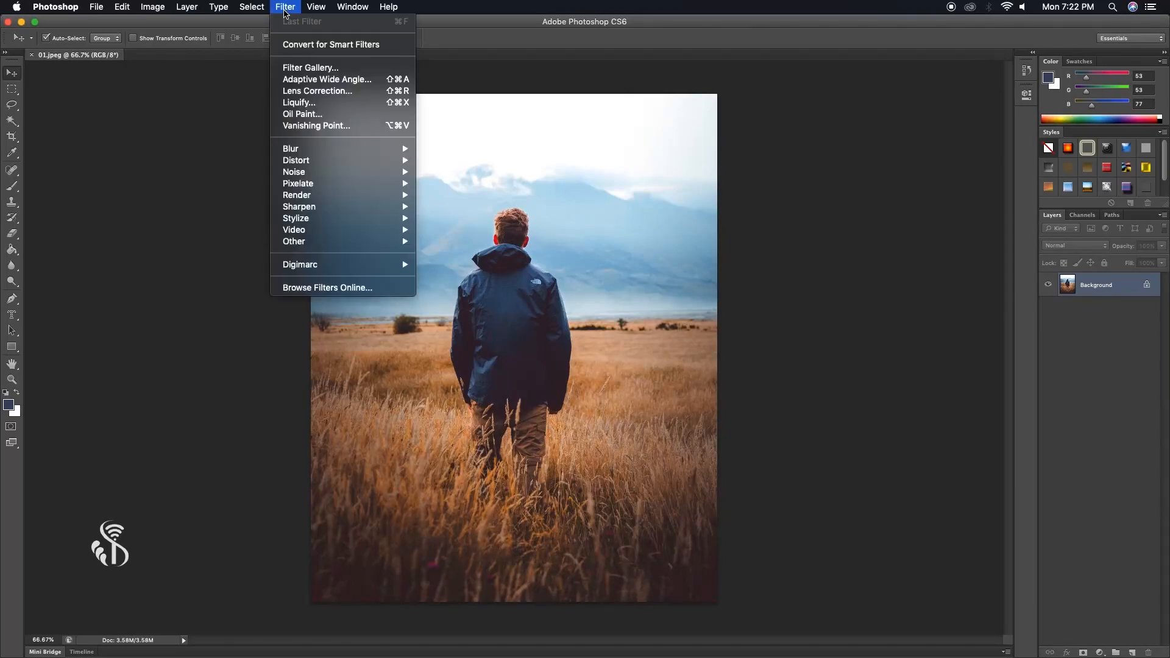
{"action": "mouse_move", "coordinate": [302, 150]}
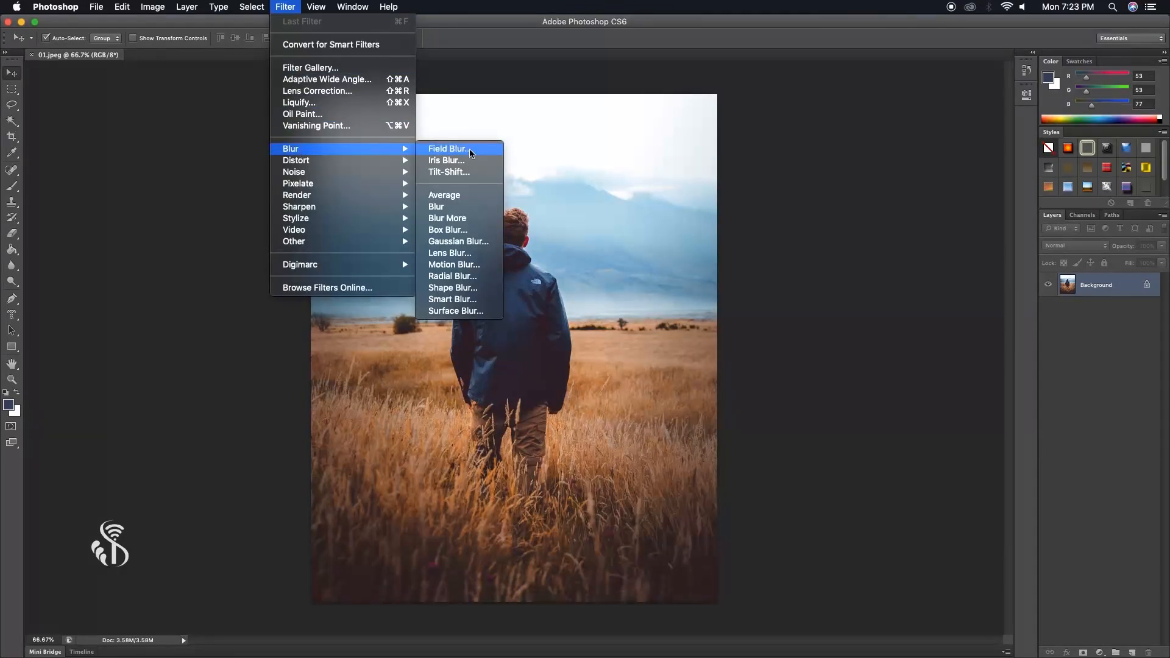
{"action": "left_click", "coordinate": [469, 242]}
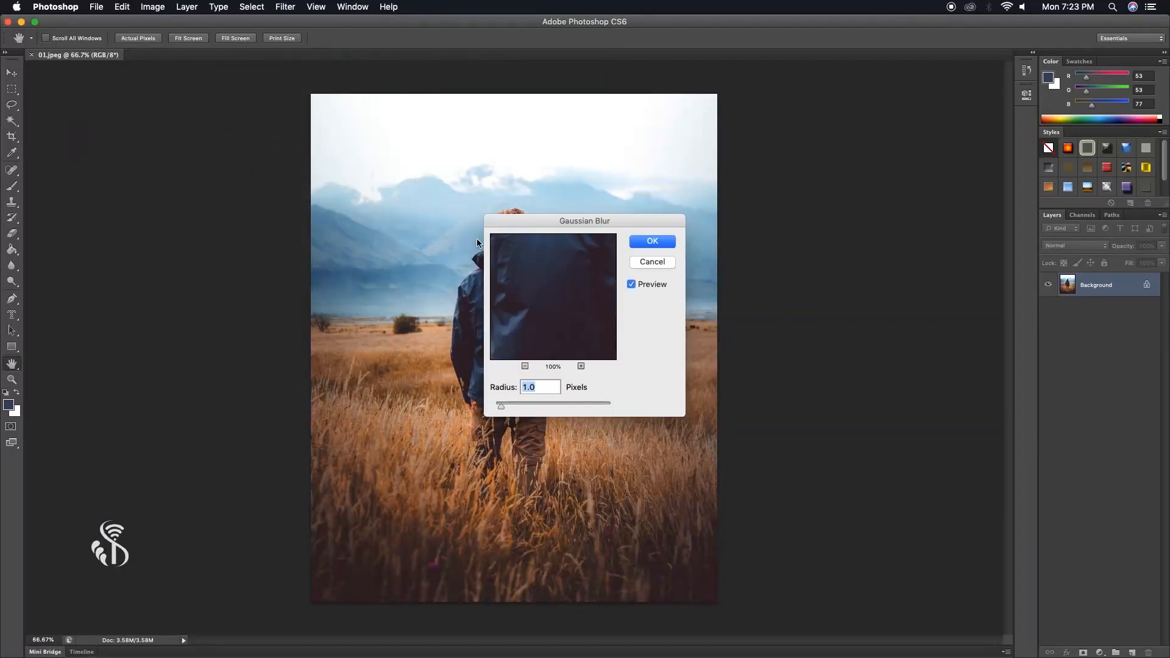
{"action": "left_click_drag", "start_coordinate": [651, 217], "coordinate": [830, 215]}
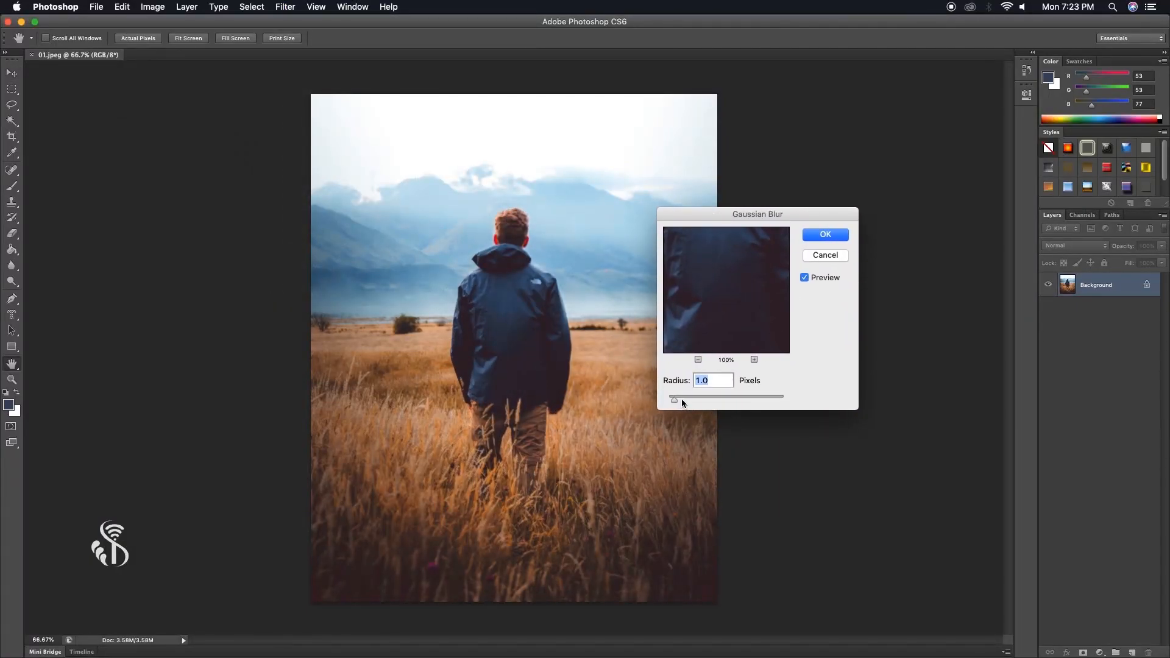
{"action": "left_click", "coordinate": [819, 237]}
Desaturate the photo with a Hue/Saturation adjustment, setting Saturation to -100.
{"action": "key", "text": "super+u"}
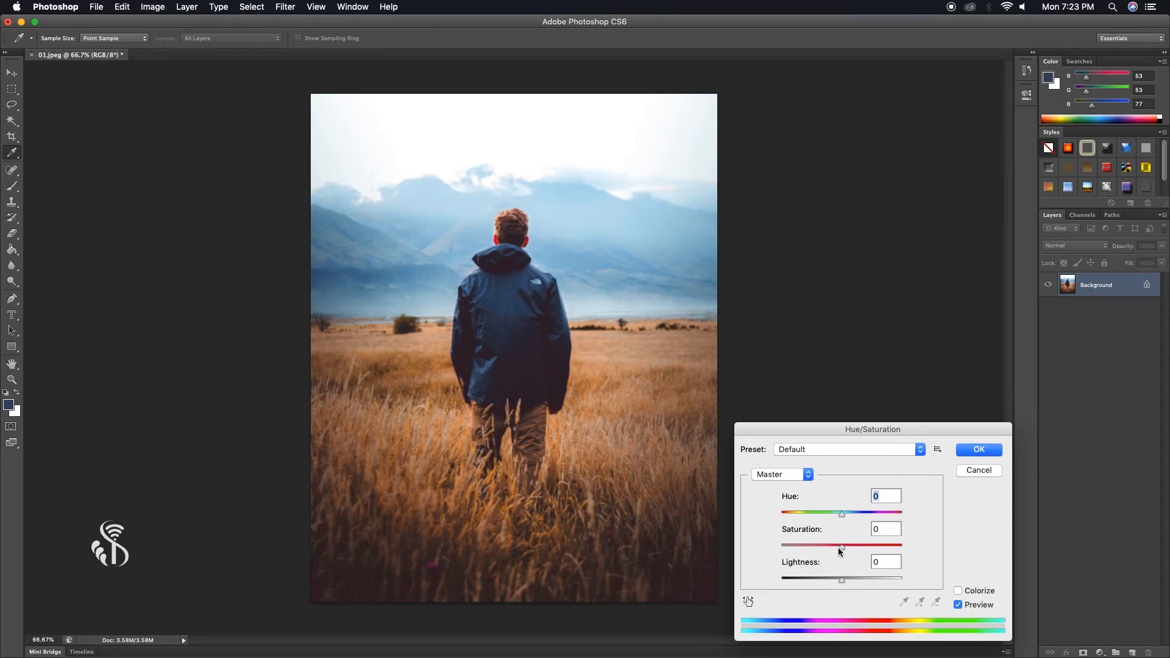
{"action": "left_click_drag", "start_coordinate": [838, 547], "coordinate": [774, 540]}
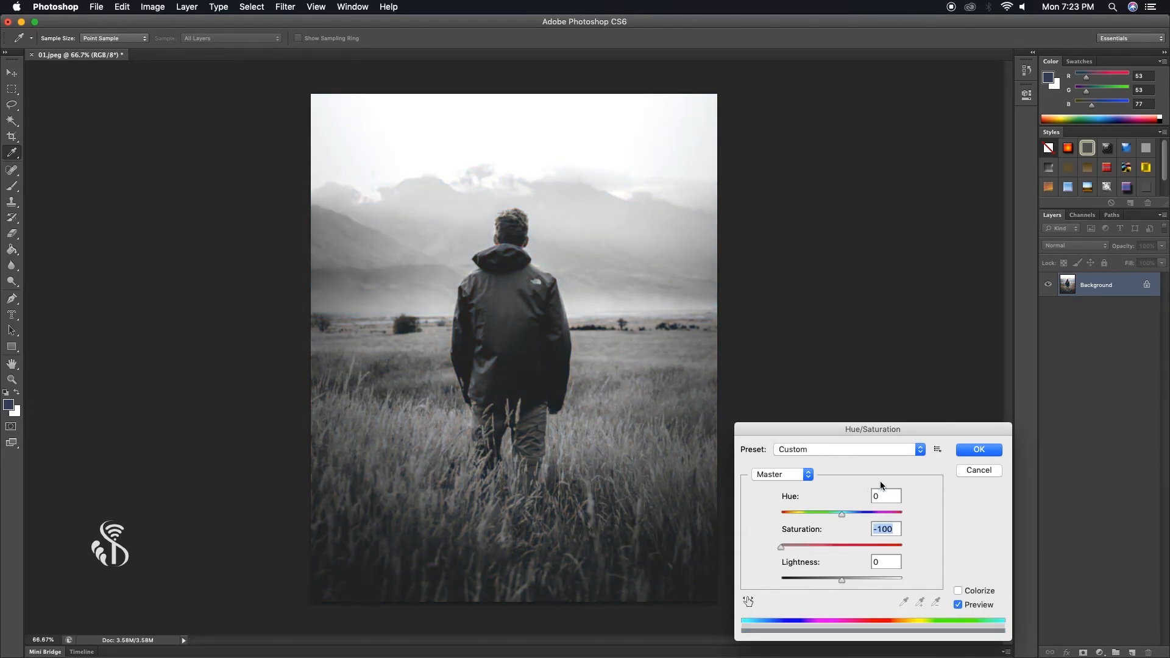
{"action": "left_click", "coordinate": [975, 449]}
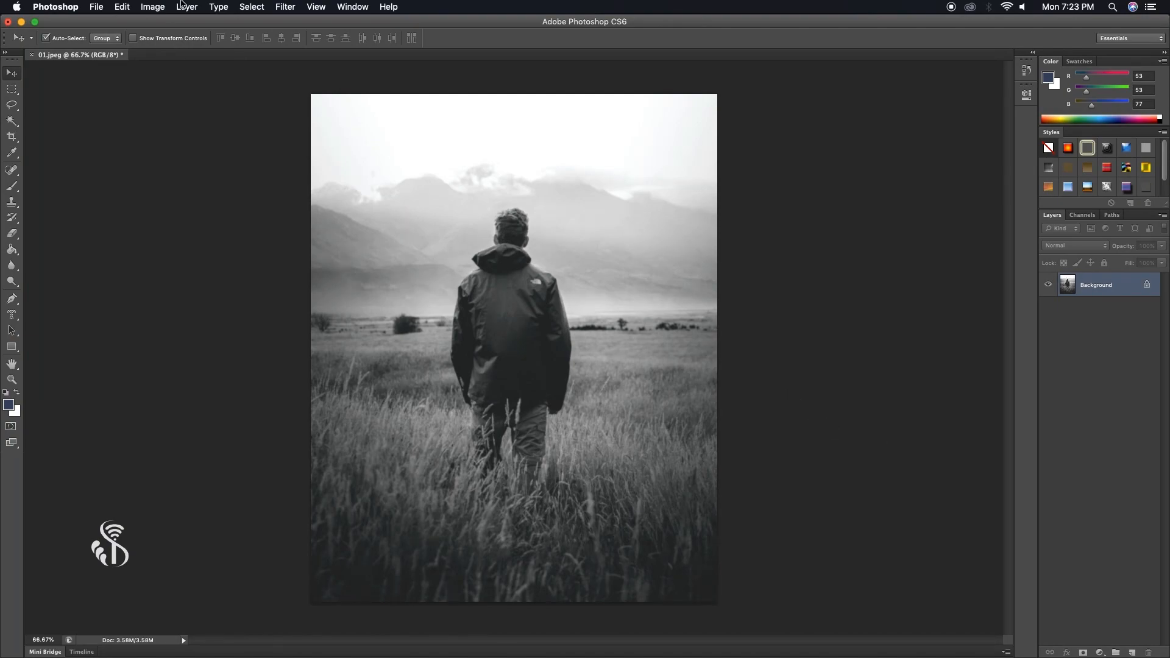
Save the black-and-white image as 01.psd in Photoshop format in the untitled folder.
{"action": "left_click", "coordinate": [99, 7]}
{"action": "left_click", "coordinate": [129, 148]}
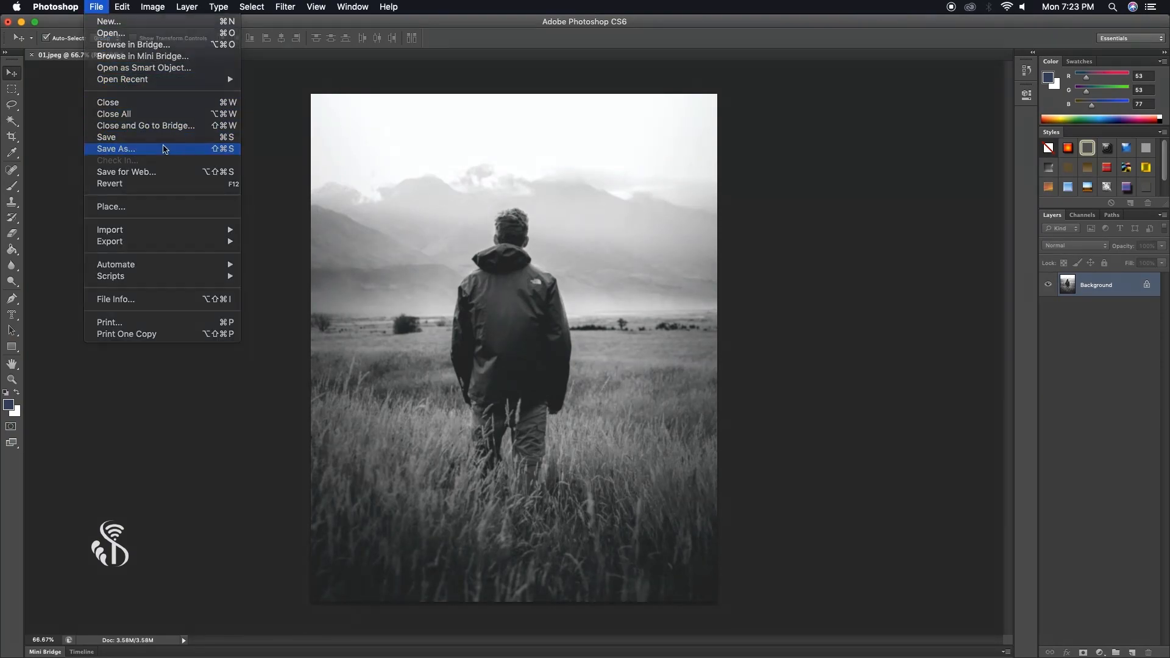
{"action": "left_click", "coordinate": [578, 274]}
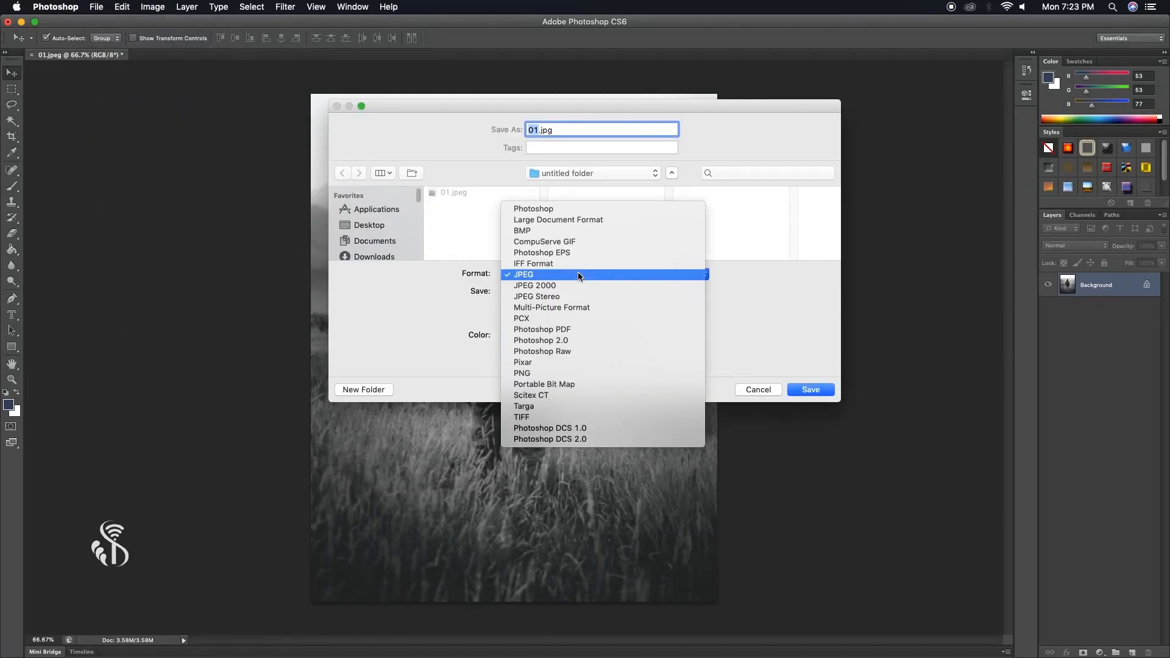
{"action": "left_click", "coordinate": [561, 211]}
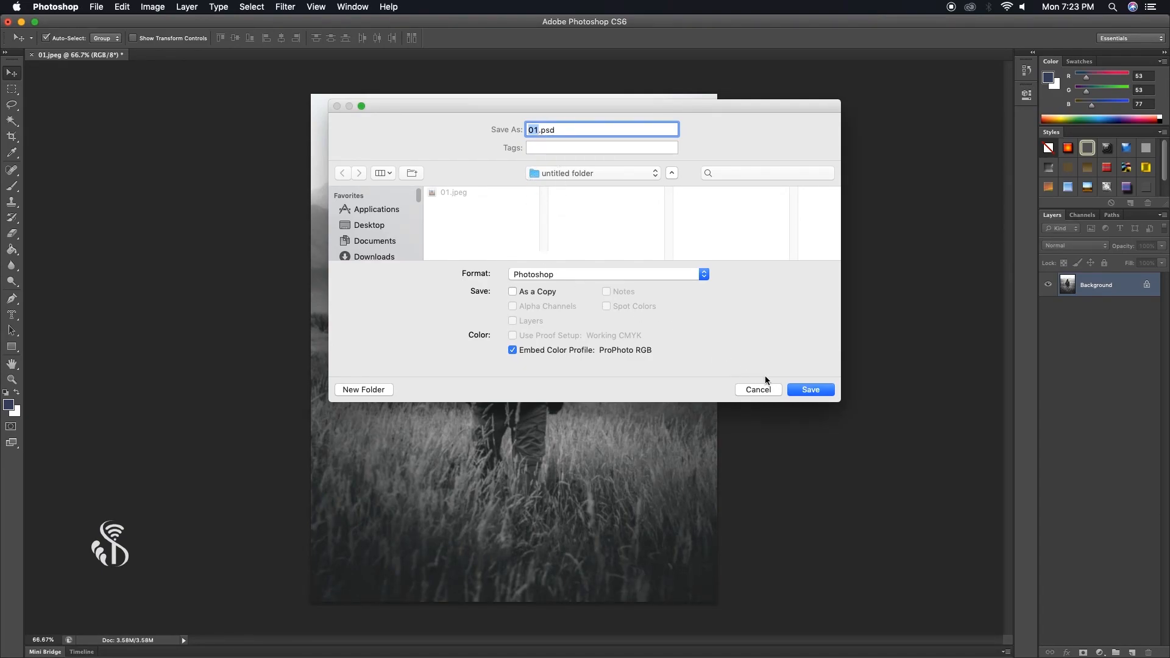
{"action": "left_click", "coordinate": [817, 393]}
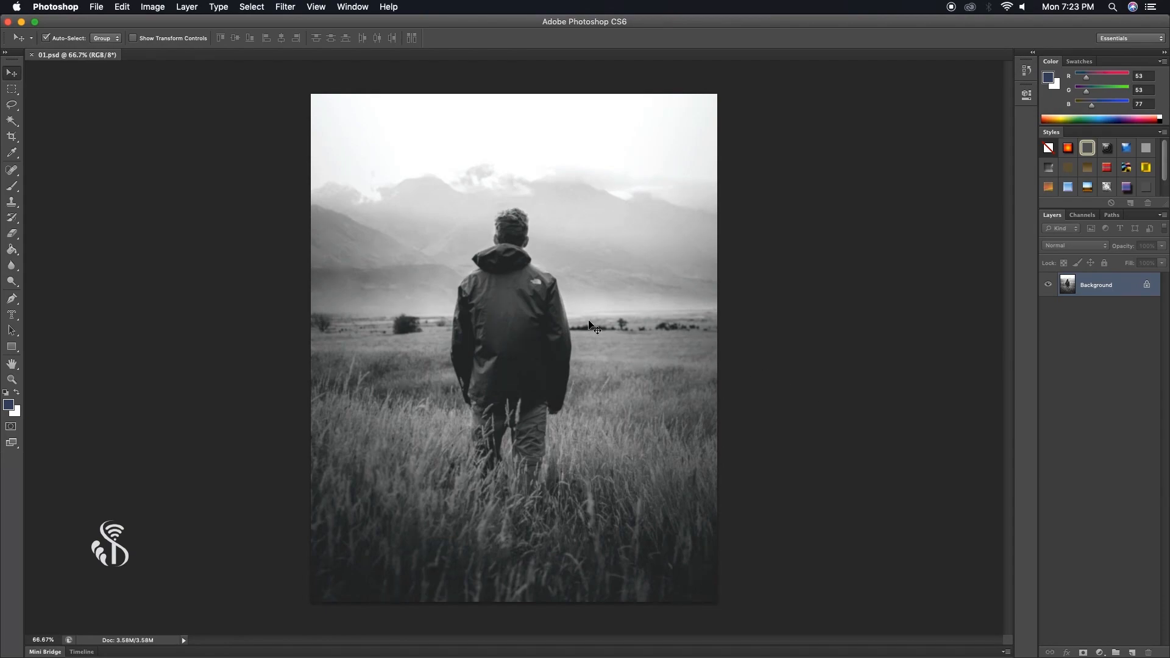
Close 01.psd and reopen the original colour photo 01.jpeg.
{"action": "left_click", "coordinate": [32, 55]}
{"action": "key", "text": "super+o"}
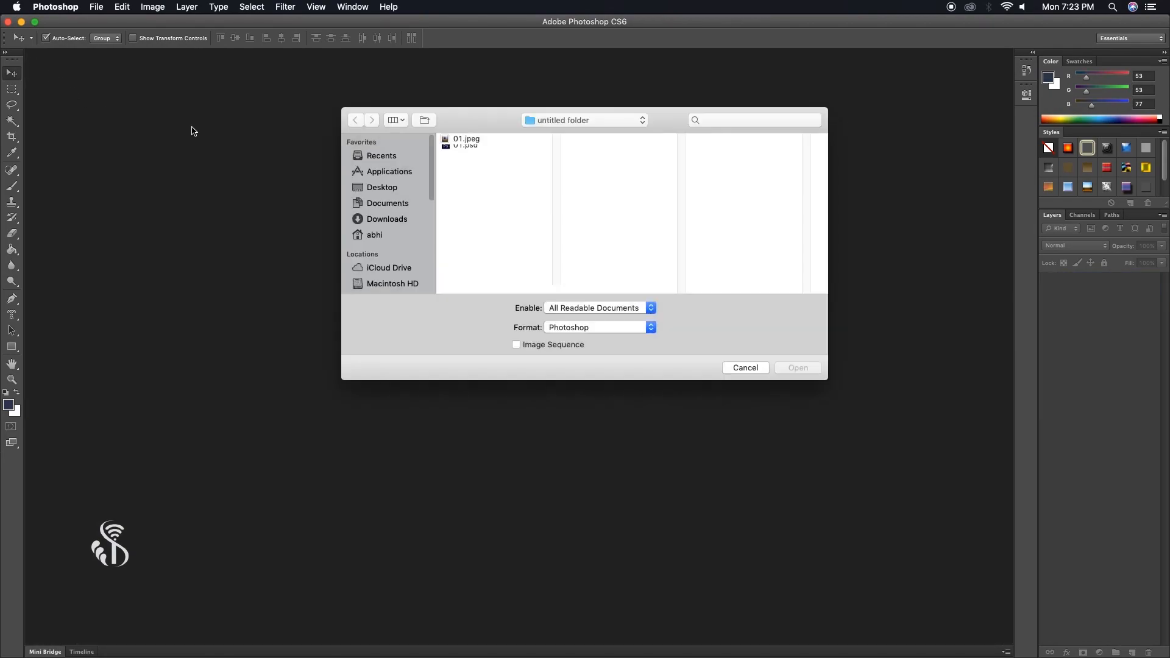
{"action": "double_click", "coordinate": [466, 139]}
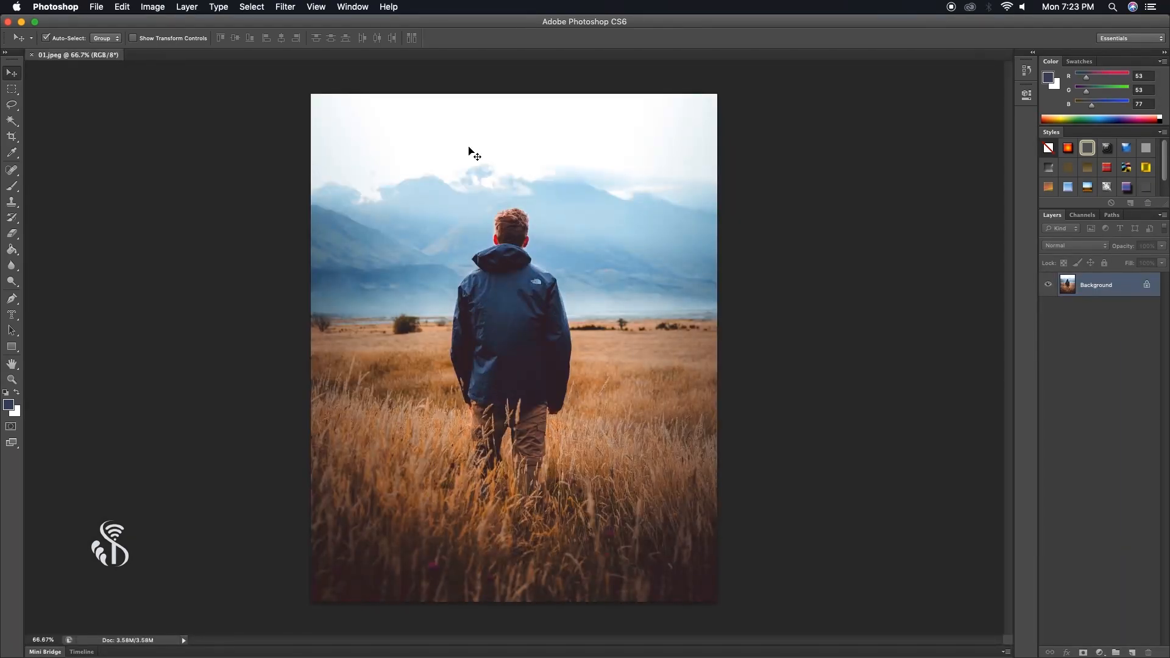
Add the text ABCDEFGHIJKL in white Arial and position it across the upper back of the man's jacket.
{"action": "key", "text": "t"}
{"action": "left_click", "coordinate": [379, 277]}
{"action": "type", "text": "ABCDEFGHIJK"}
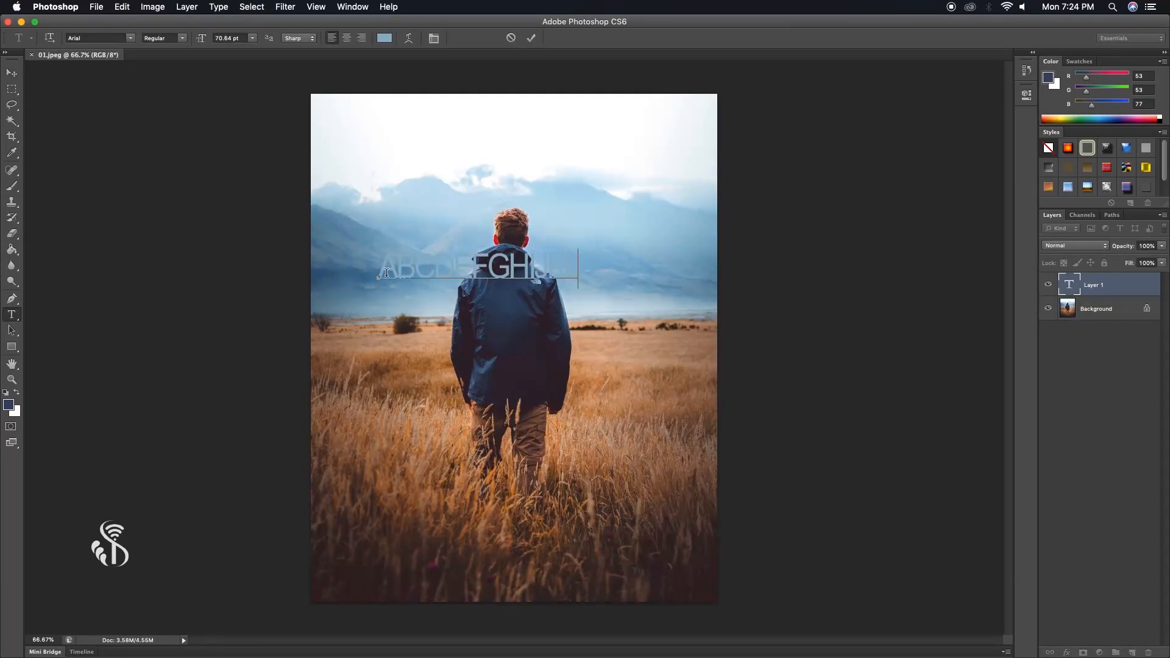
{"action": "key", "text": "super+a"}
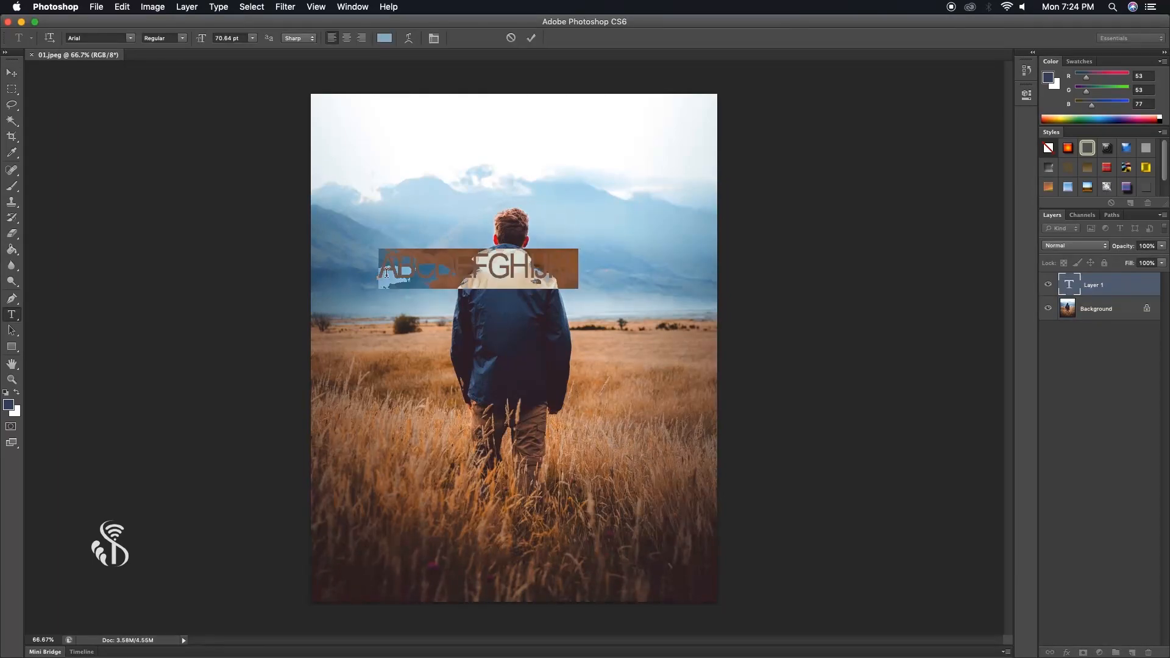
{"action": "key", "text": "super+Return"}
{"action": "key", "text": "v"}
{"action": "left_click_drag", "start_coordinate": [519, 275], "coordinate": [556, 298]}
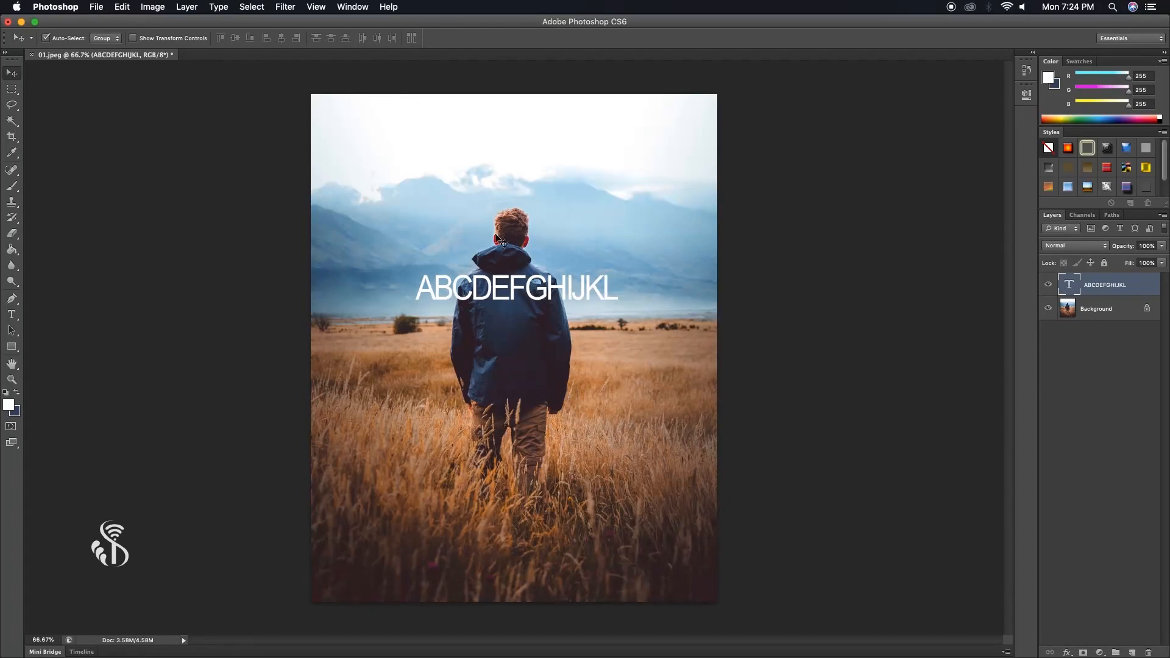
Rasterize the text and apply Displace at horizontal and vertical scale 10, Stretch To Fit, Repeat Edge Pixels, using 01.psd as the map.
{"action": "left_click", "coordinate": [285, 7]}
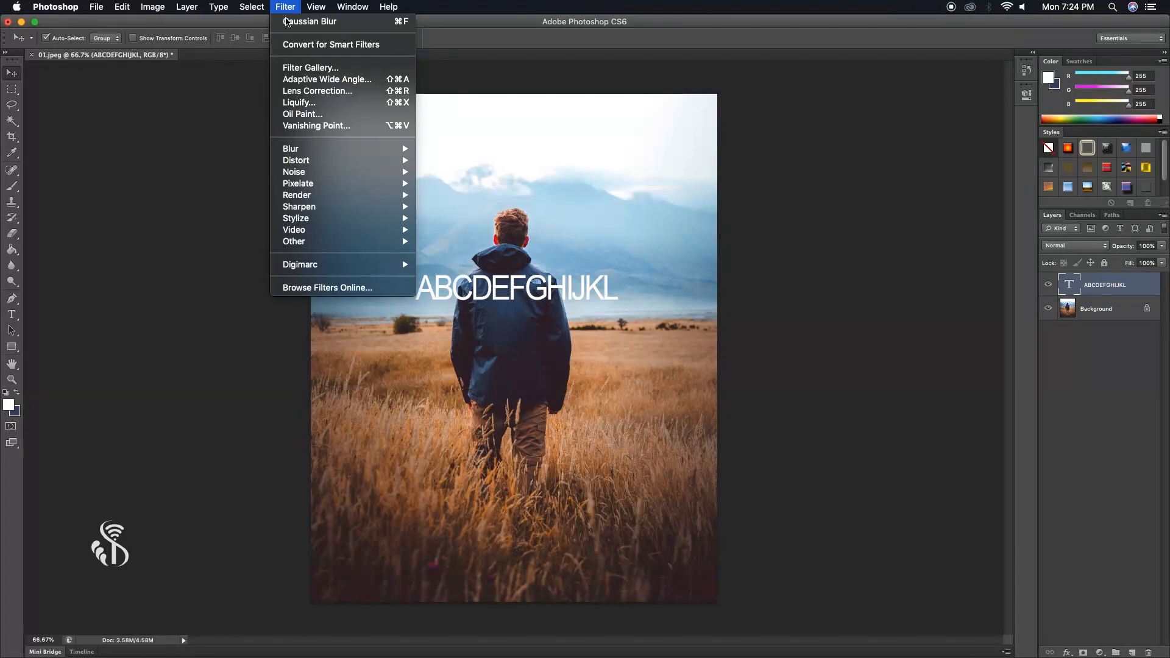
{"action": "mouse_move", "coordinate": [313, 163]}
{"action": "left_click", "coordinate": [455, 161]}
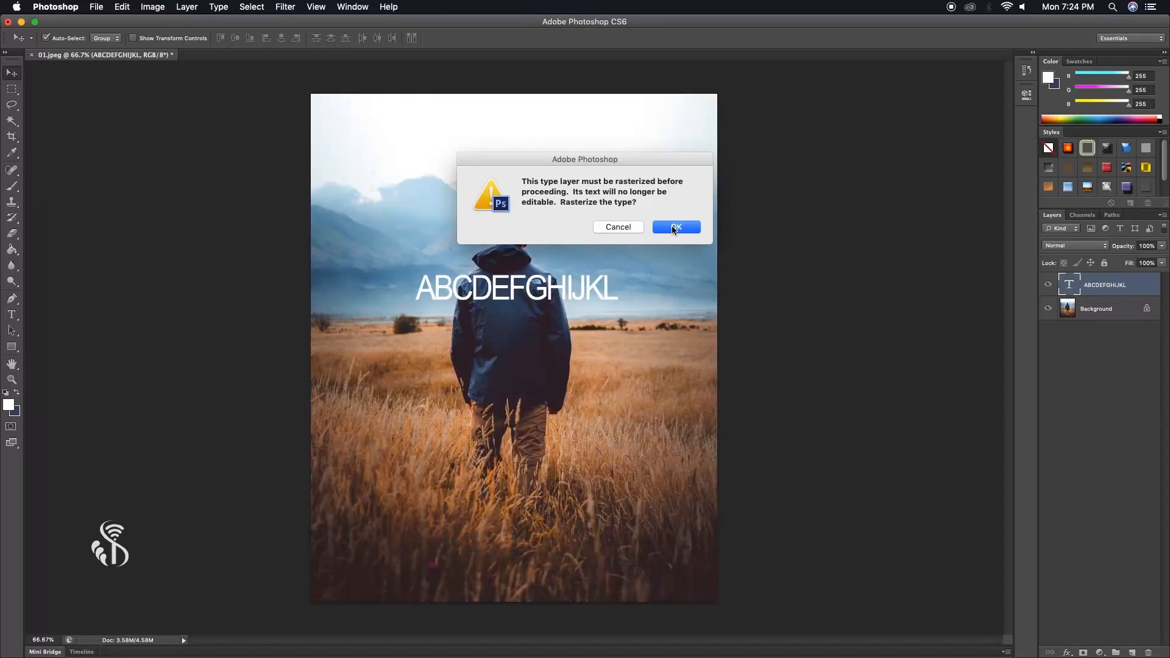
{"action": "left_click", "coordinate": [675, 227]}
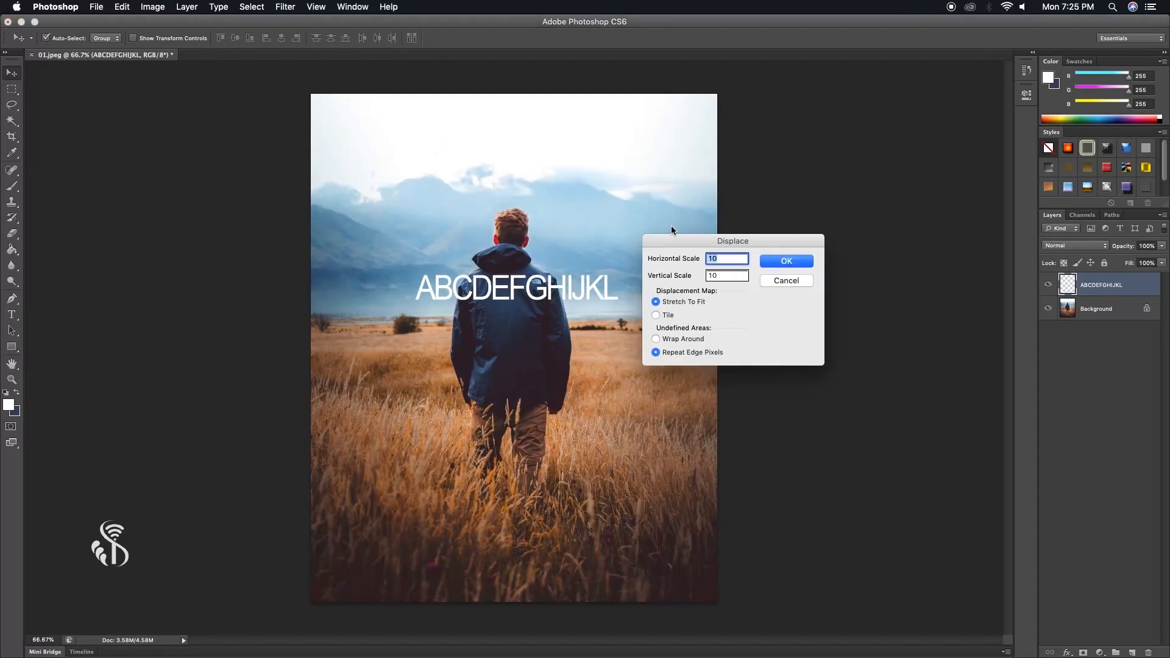
{"action": "left_click", "coordinate": [772, 260]}
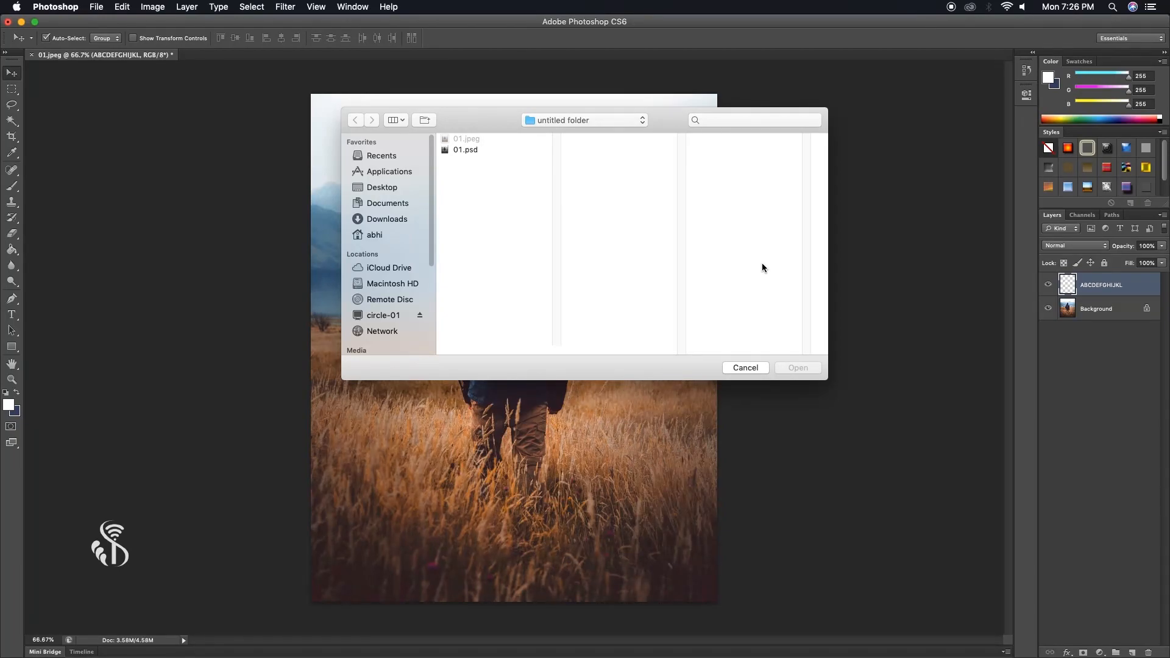
{"action": "left_click", "coordinate": [462, 148]}
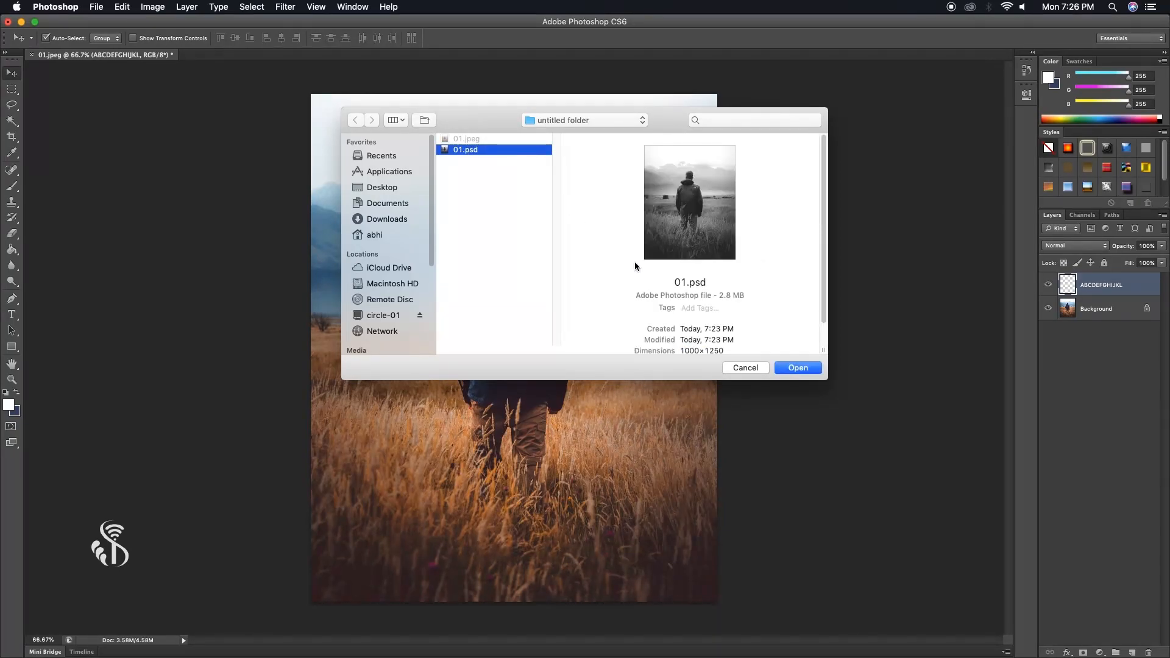
{"action": "left_click", "coordinate": [797, 368]}
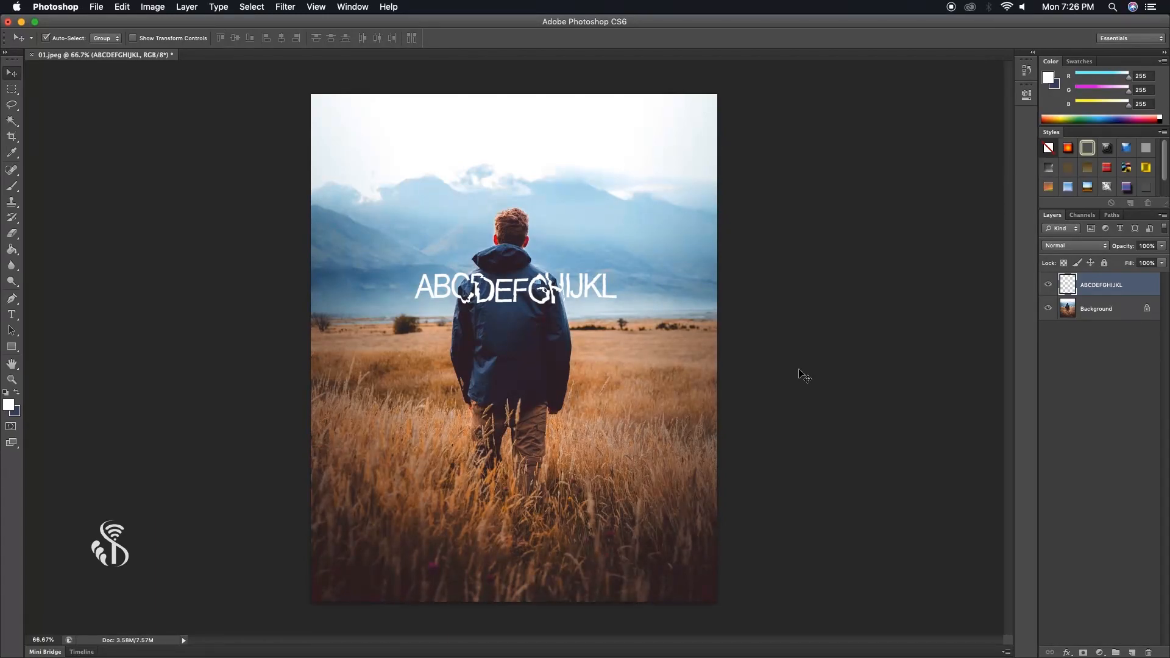
Set the ABCDEFGHIJKL layer's blend mode to Overlay and its opacity to 72%.
{"action": "left_click", "coordinate": [1070, 246]}
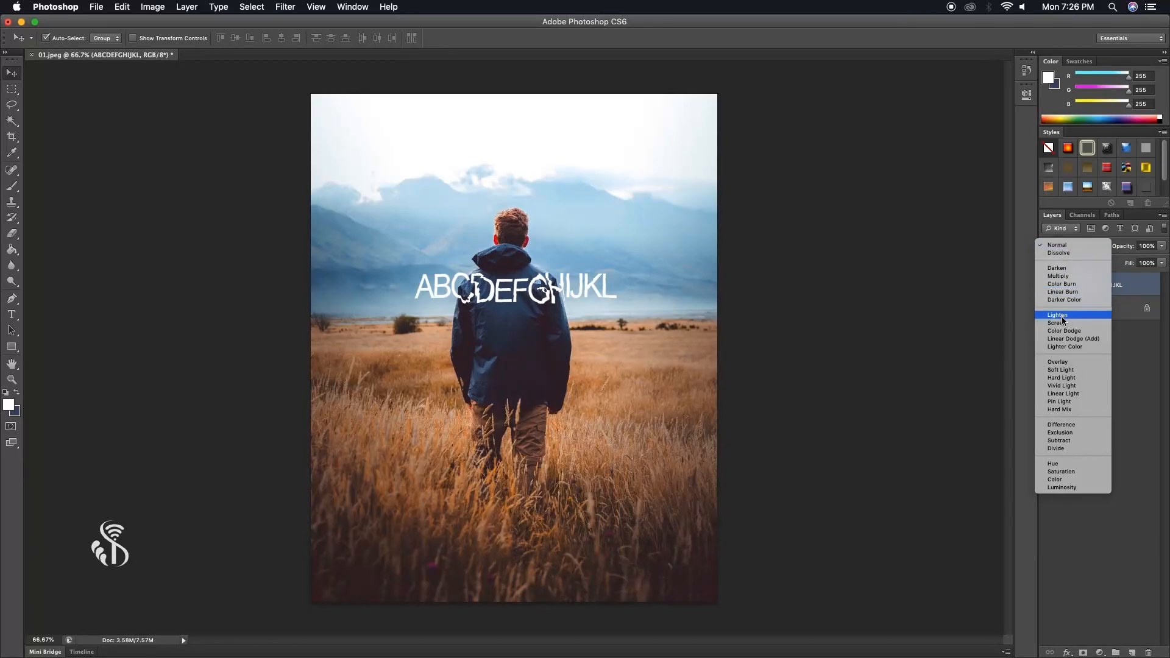
{"action": "left_click", "coordinate": [1063, 363]}
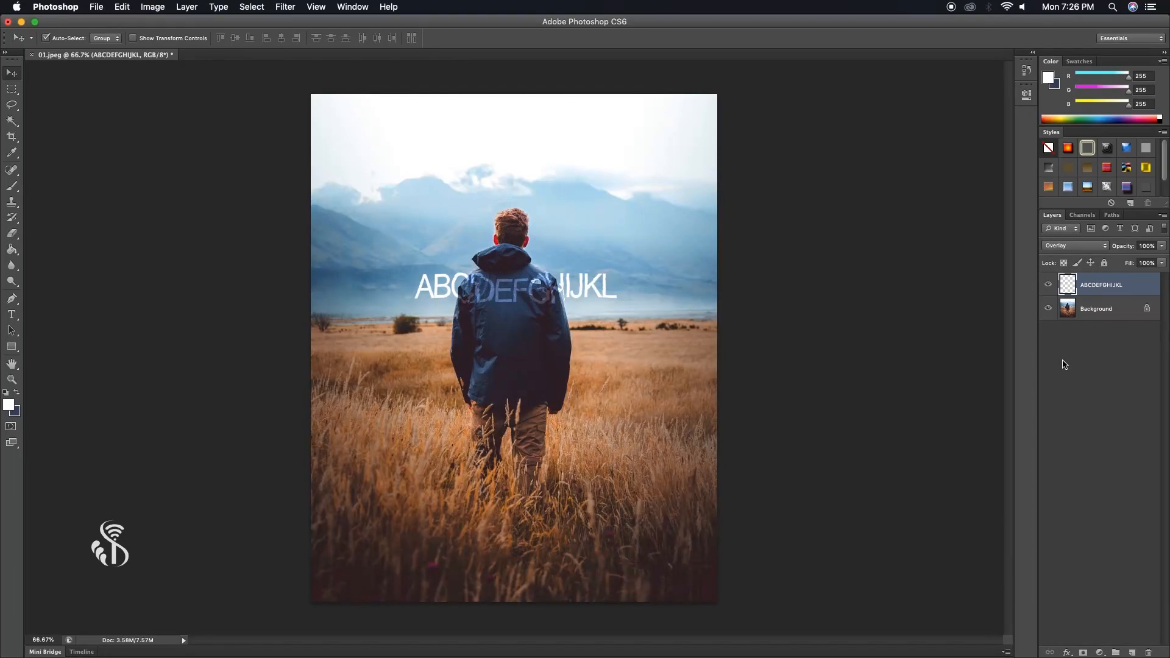
{"action": "left_click_drag", "start_coordinate": [1123, 247], "coordinate": [1105, 249]}
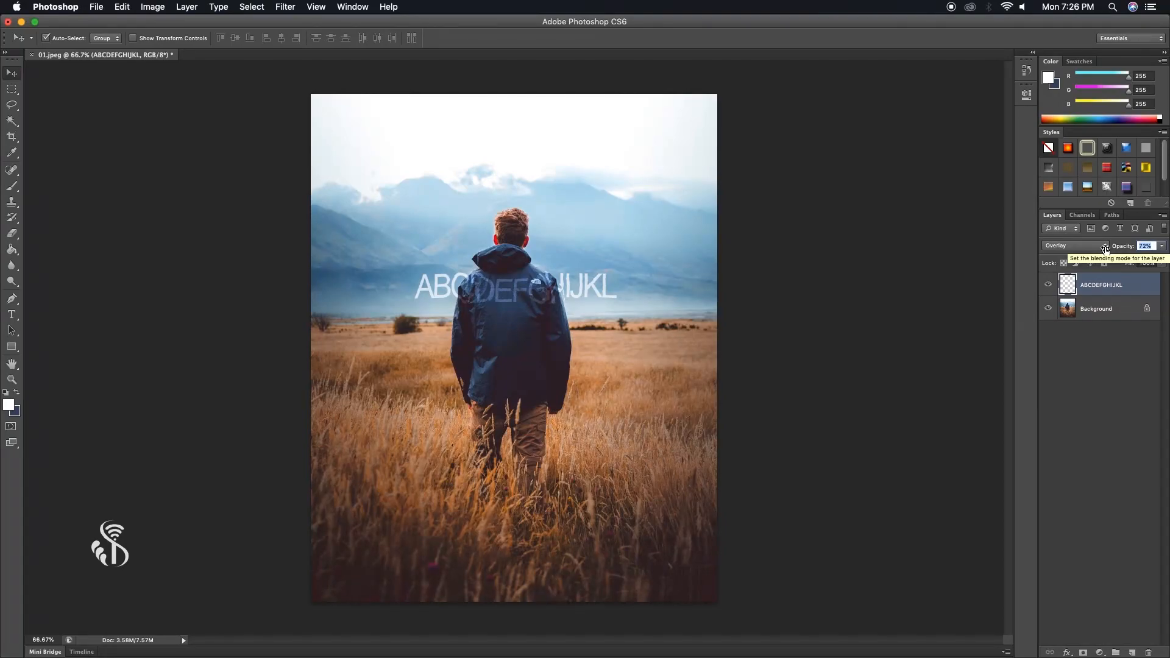
Add Bevel & Emboss to the text layer with depth 178% and size 10 px, and slightly adjust the highlight opacity.
{"action": "right_click", "coordinate": [1090, 287]}
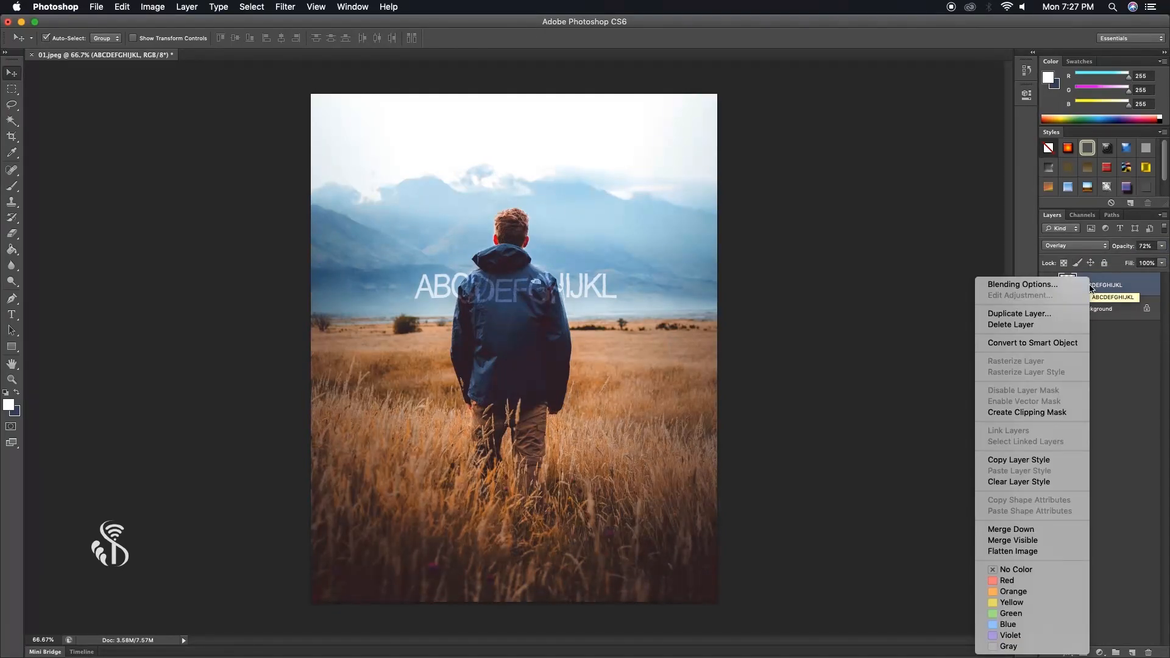
{"action": "left_click", "coordinate": [1079, 284]}
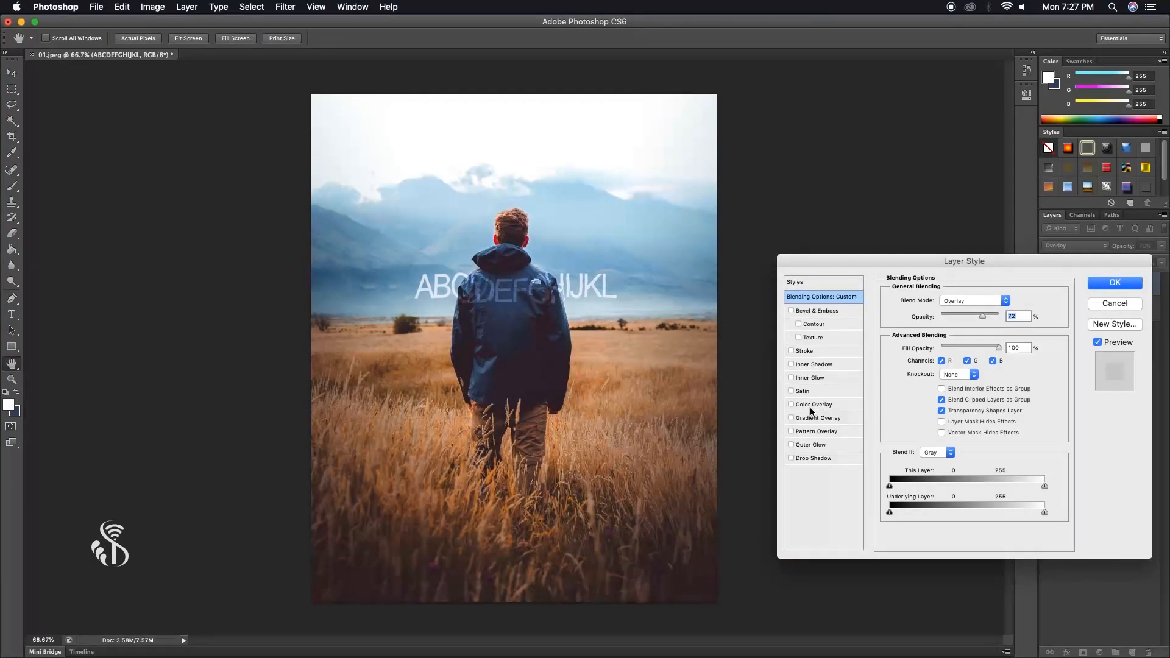
{"action": "left_click", "coordinate": [791, 310]}
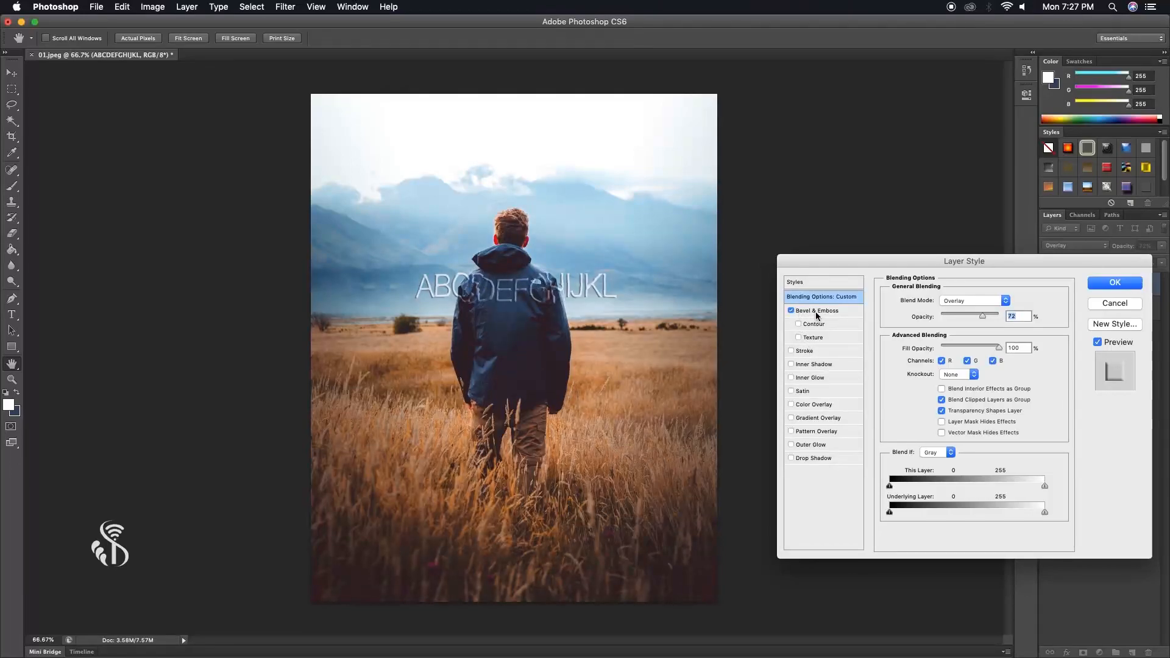
{"action": "left_click", "coordinate": [817, 312]}
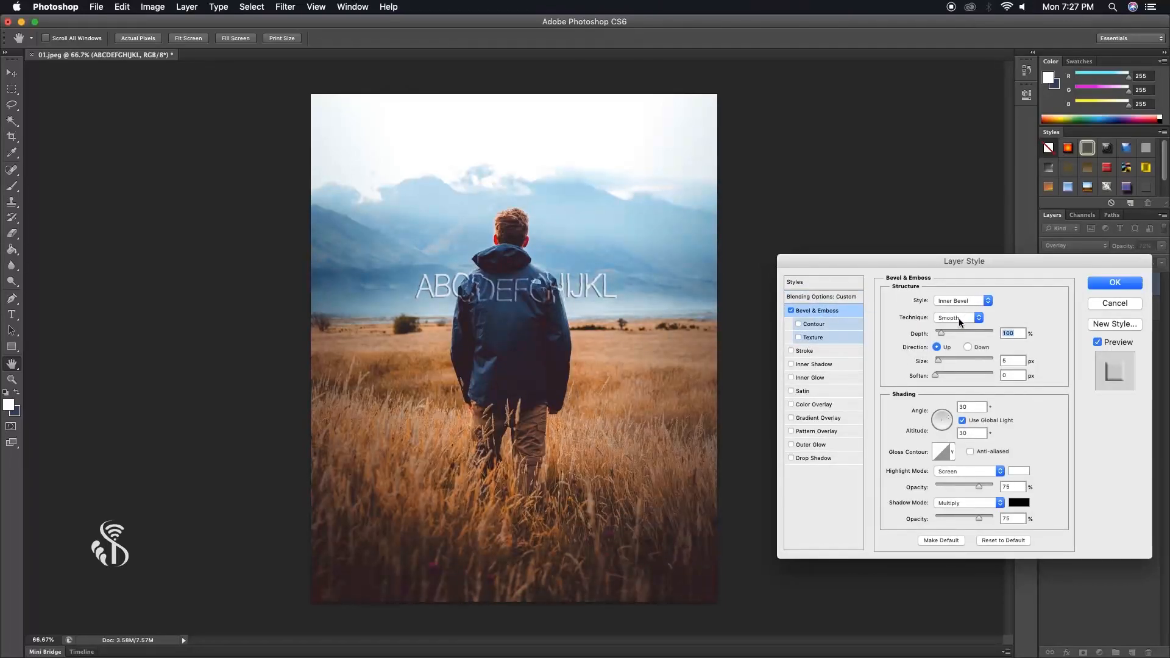
{"action": "left_click_drag", "start_coordinate": [942, 336], "coordinate": [941, 364]}
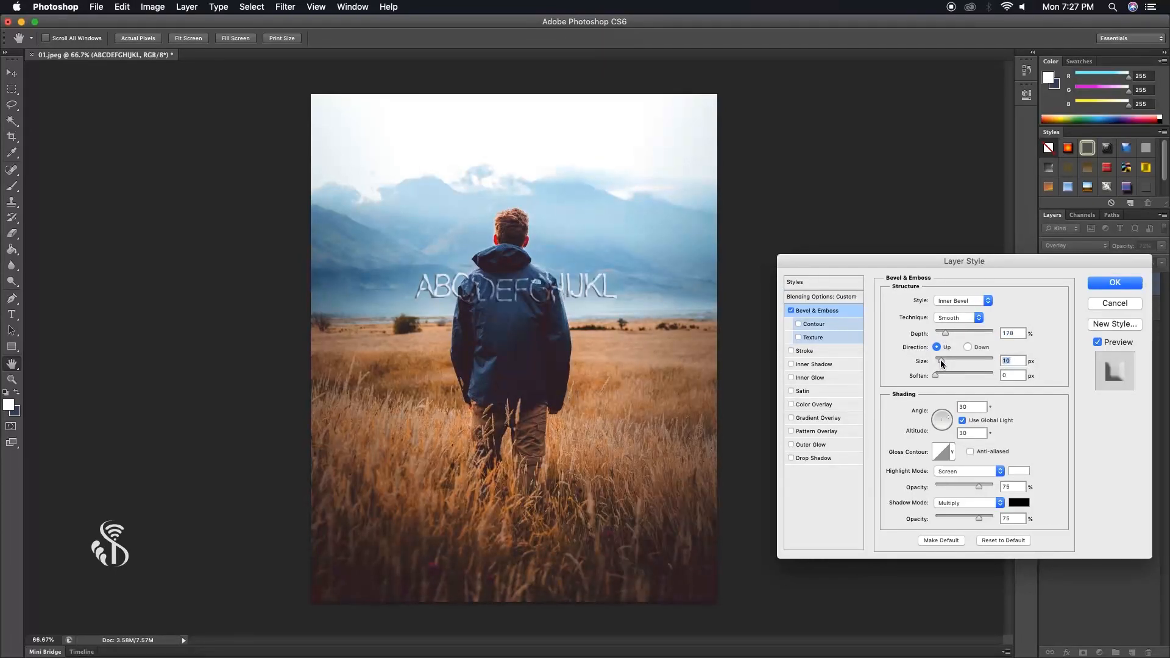
{"action": "left_click", "coordinate": [935, 375]}
{"action": "mouse_move", "coordinate": [979, 485]}
{"action": "left_mouse_down"}
{"action": "mouse_move", "coordinate": [959, 488]}
{"action": "mouse_move", "coordinate": [982, 488]}
{"action": "left_mouse_up"}
{"action": "left_click", "coordinate": [1119, 285]}
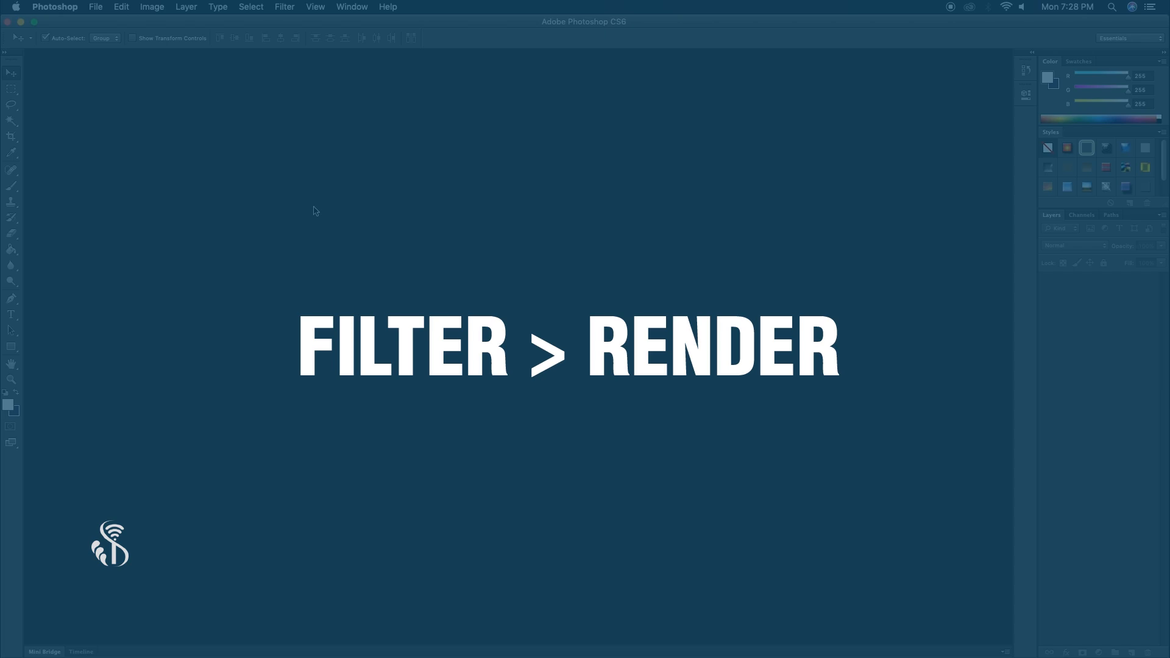
Open 01.jpeg and convert its locked Background into a regular layer with the default settings.
{"action": "key", "text": "super+o"}
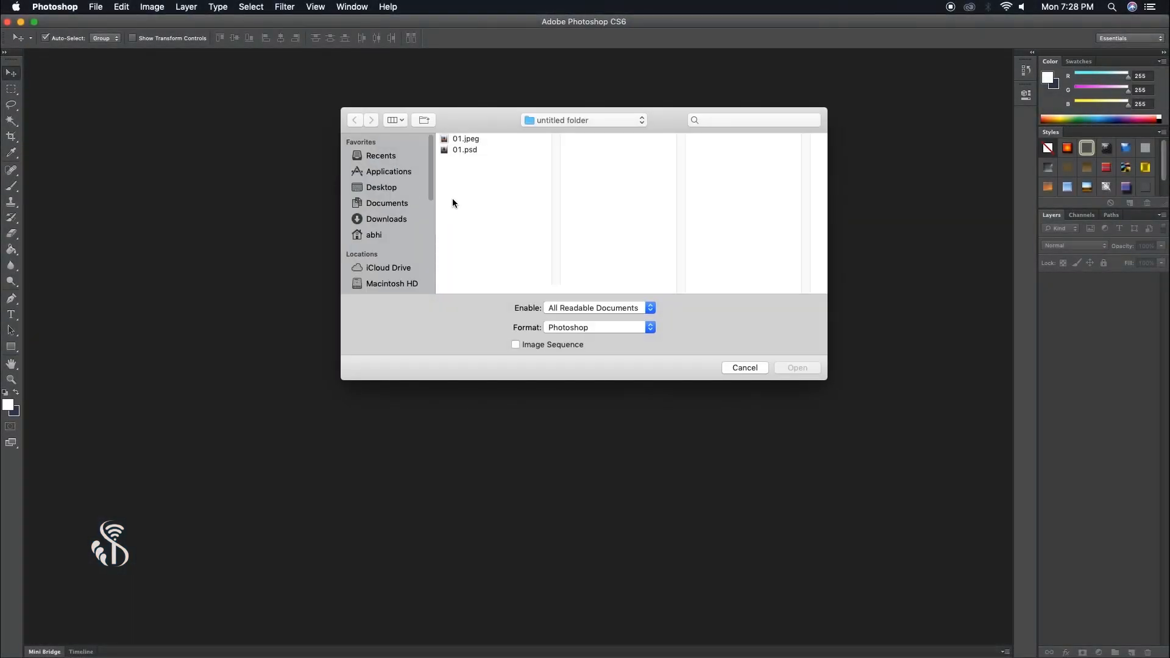
{"action": "left_click", "coordinate": [465, 139]}
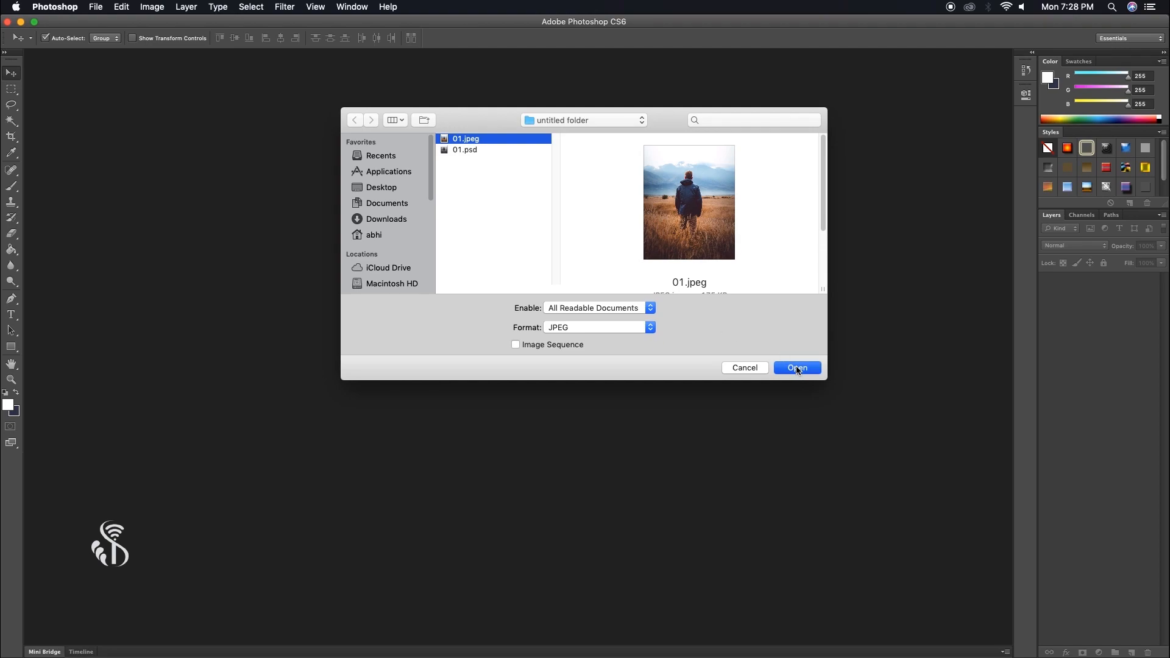
{"action": "left_click", "coordinate": [797, 368]}
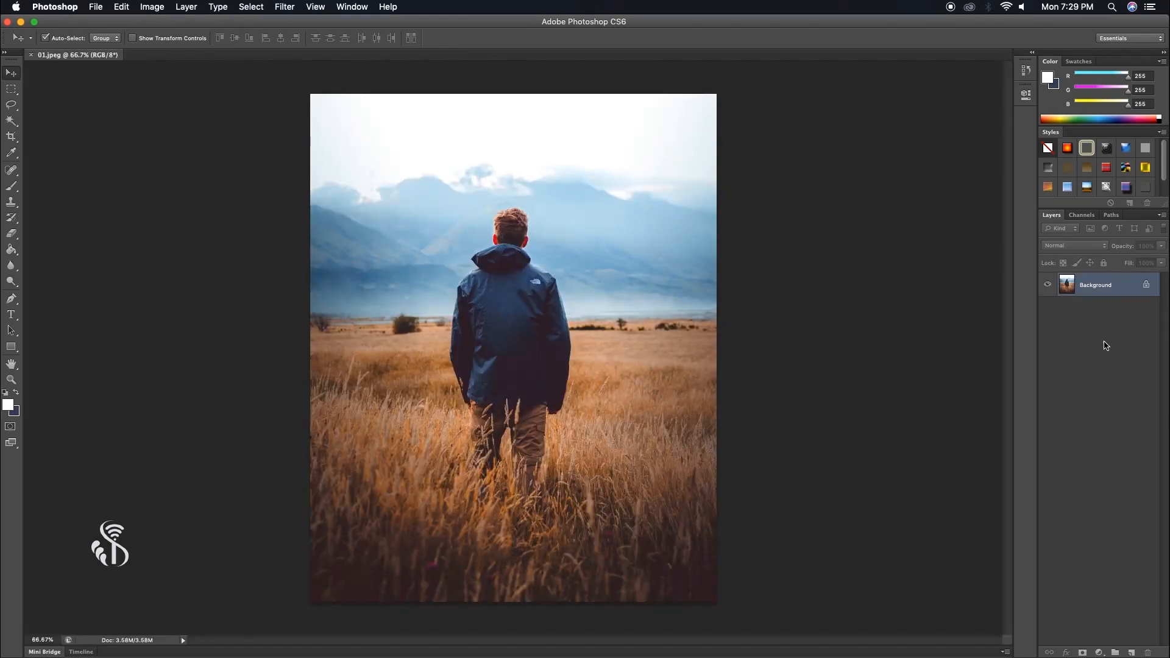
{"action": "double_click", "coordinate": [1108, 290]}
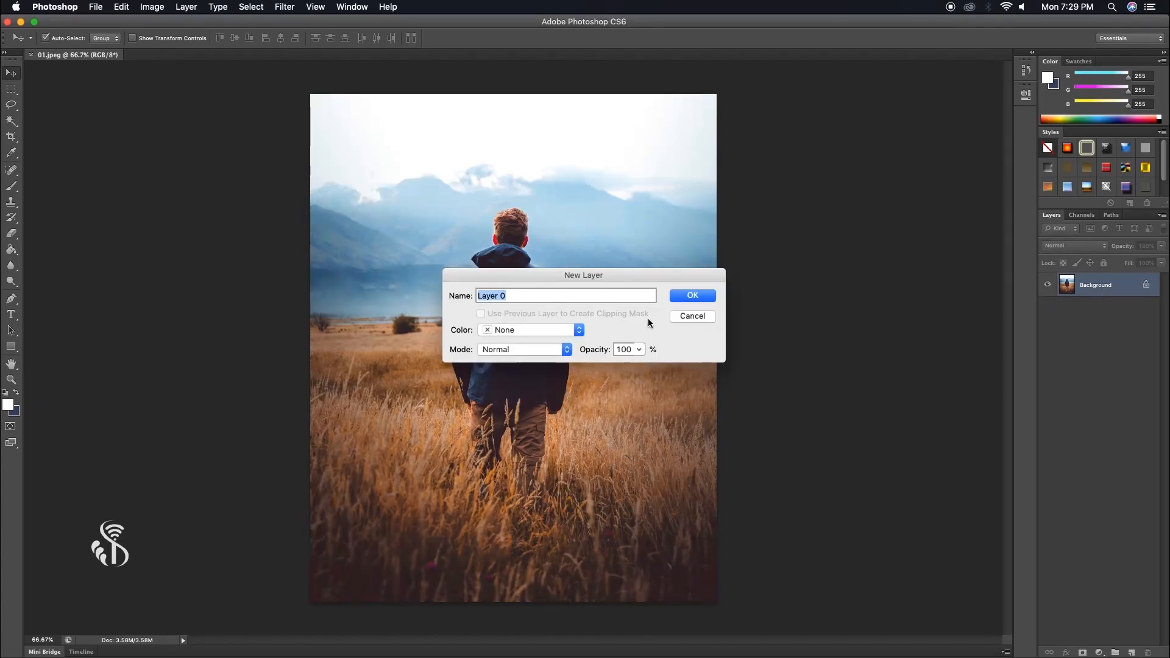
{"action": "left_click", "coordinate": [691, 297]}
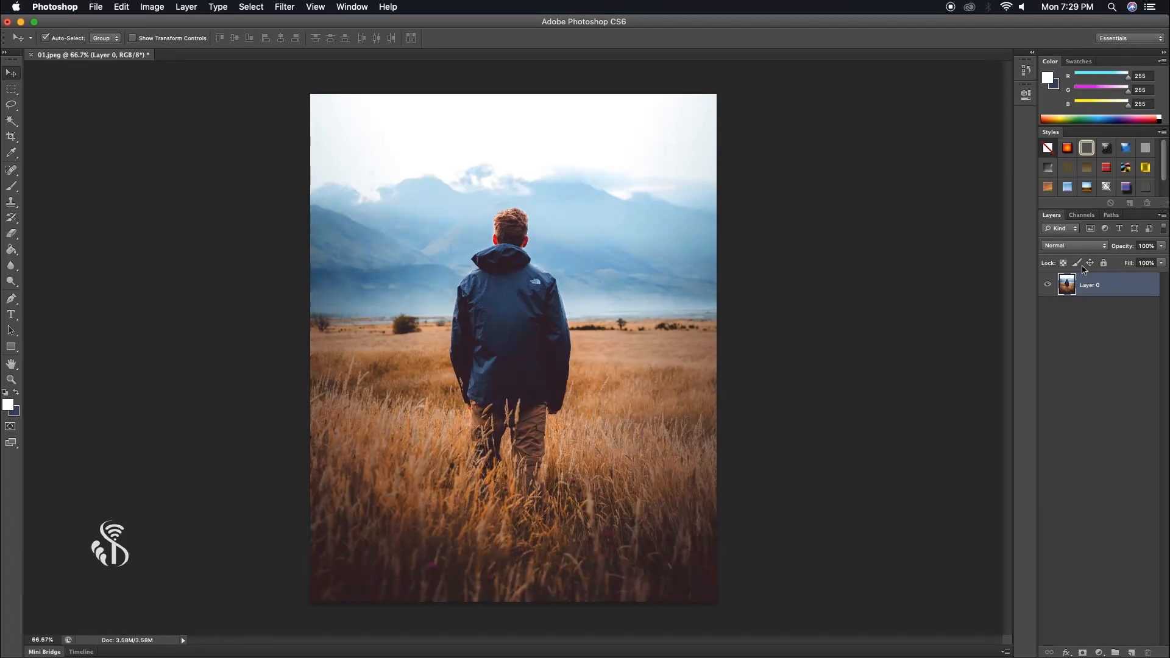
Set the photo layer's blend mode to Multiply and convert the layer to a Smart Object.
{"action": "left_click", "coordinate": [1076, 245]}
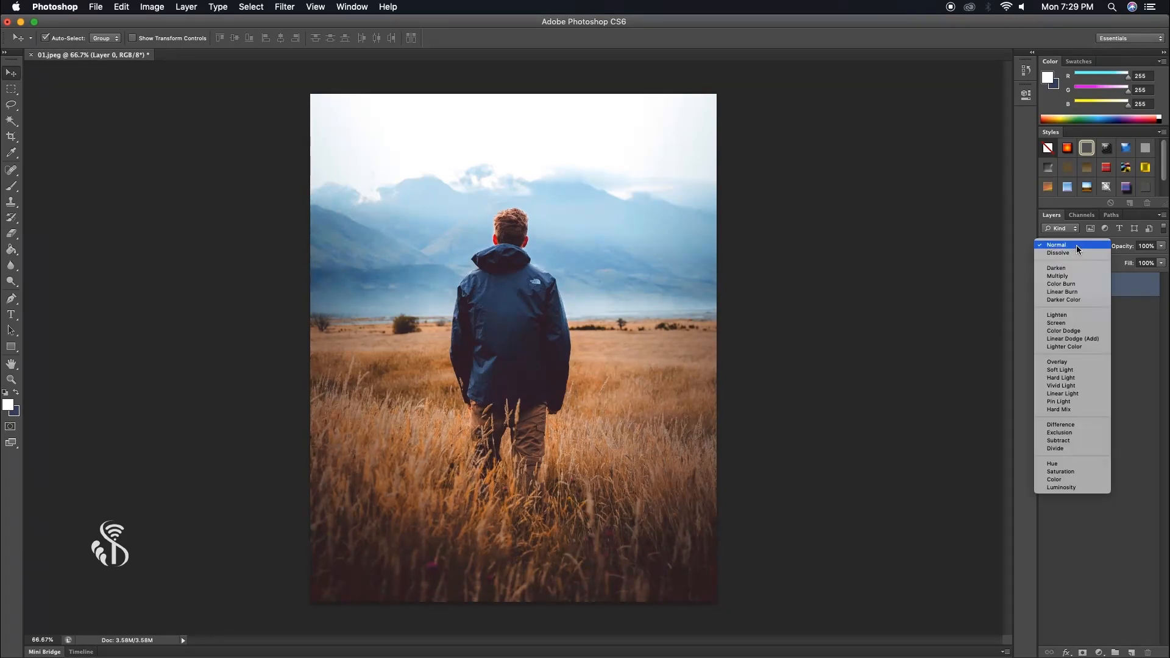
{"action": "left_click", "coordinate": [1069, 278]}
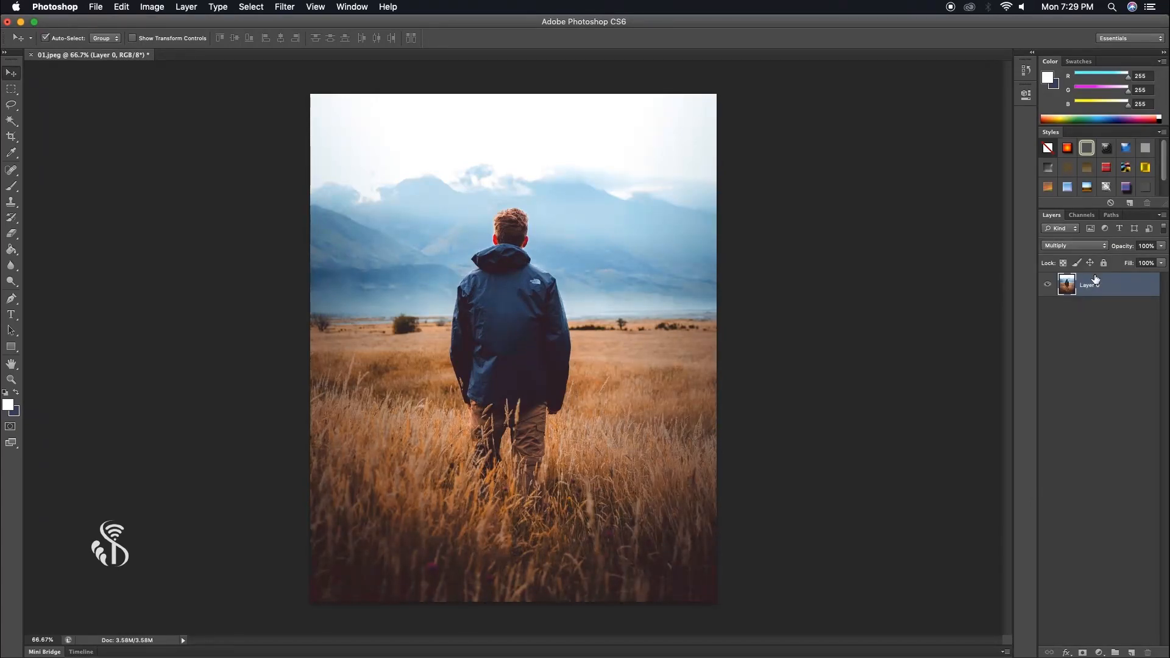
{"action": "left_click", "coordinate": [1161, 216]}
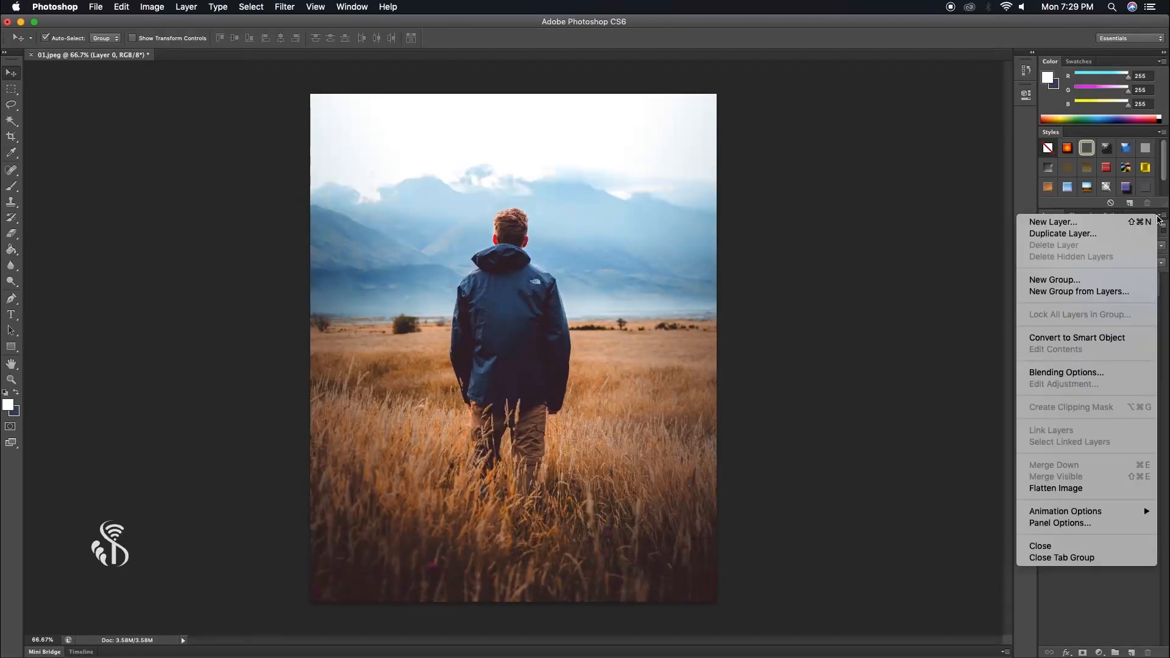
{"action": "left_click", "coordinate": [1122, 340]}
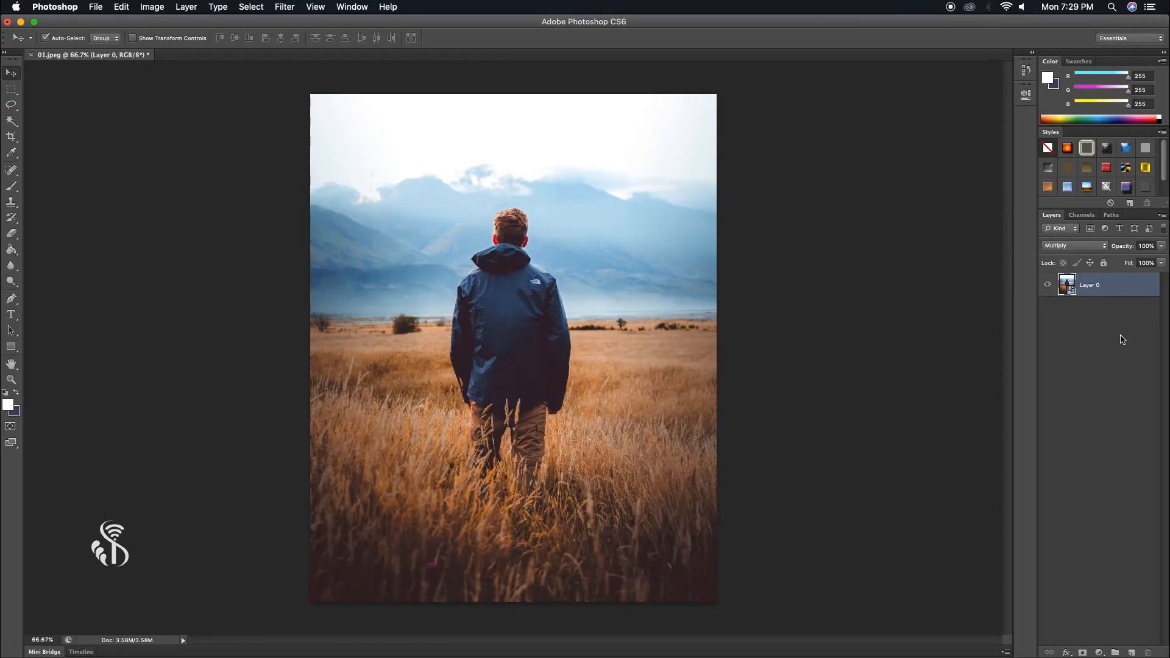
Start the Lighting Effects render filter on the photo layer and check the available light types, keeping Spot.
{"action": "left_click", "coordinate": [283, 8]}
{"action": "mouse_move", "coordinate": [312, 197]}
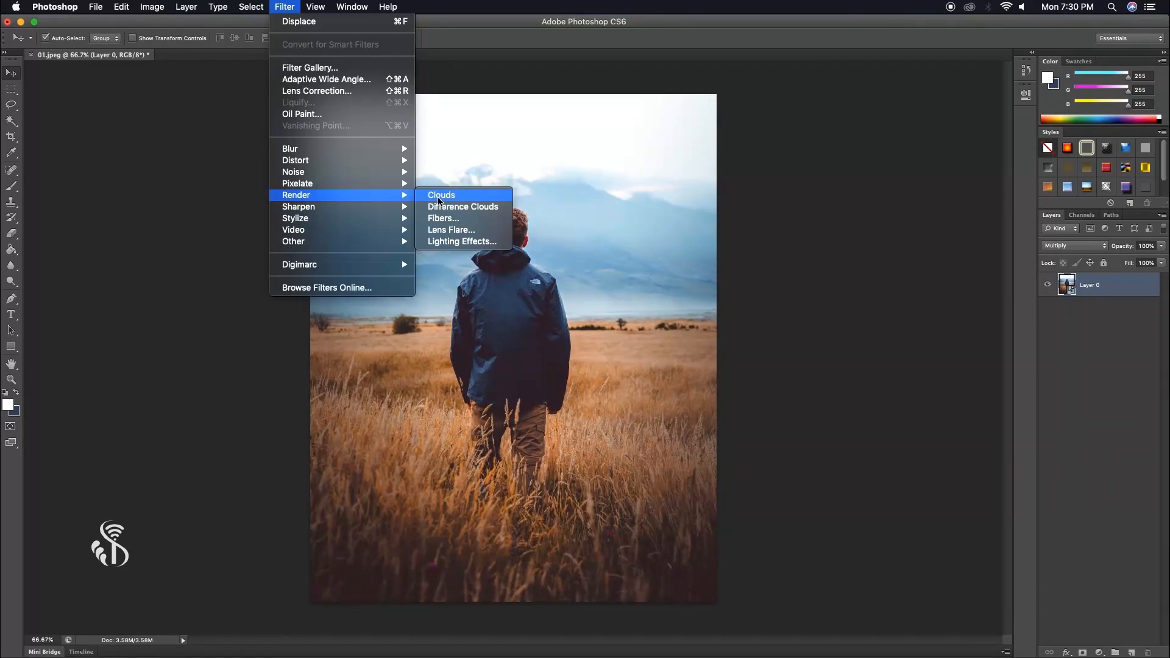
{"action": "left_click", "coordinate": [446, 243]}
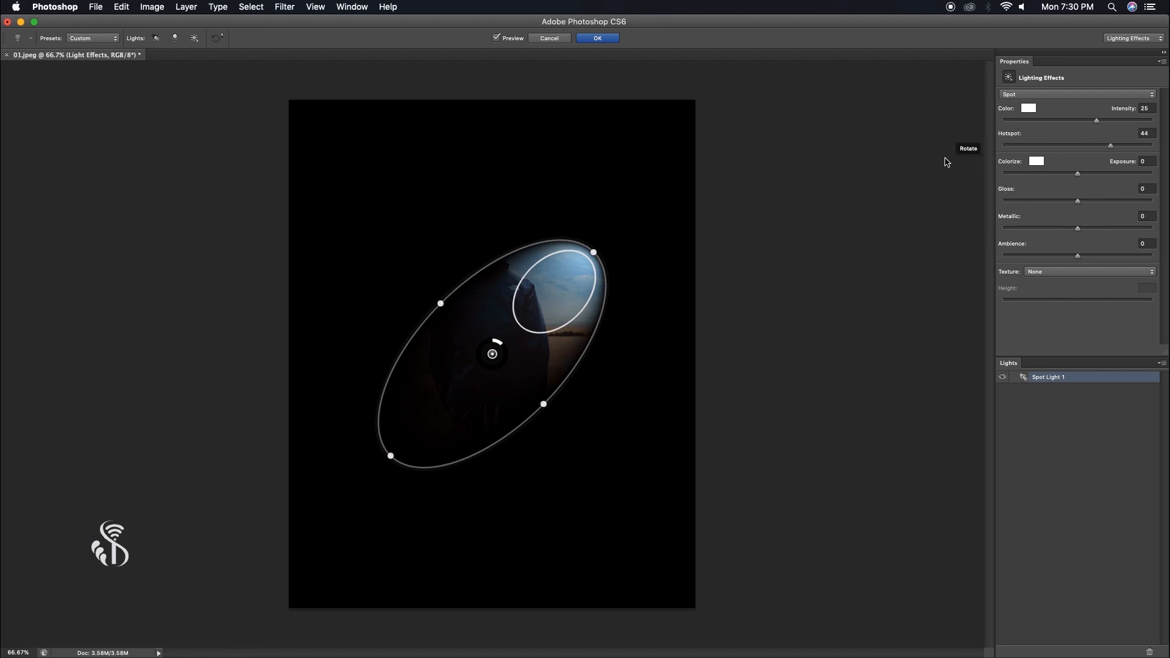
{"action": "left_click", "coordinate": [1029, 94]}
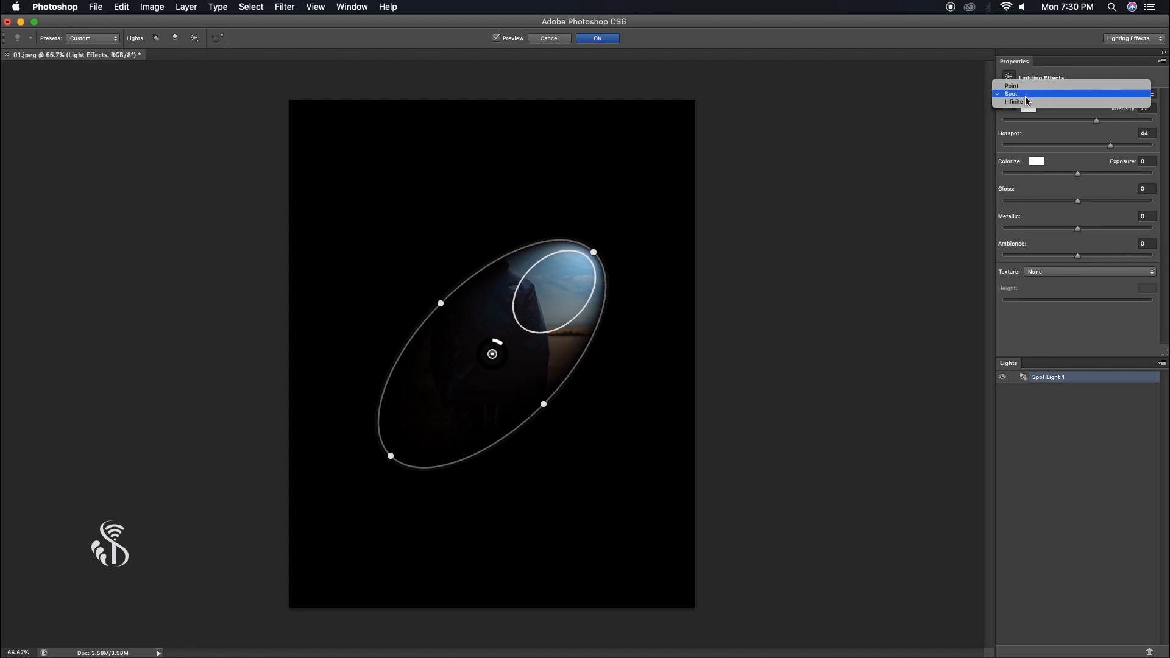
{"action": "left_click", "coordinate": [931, 155]}
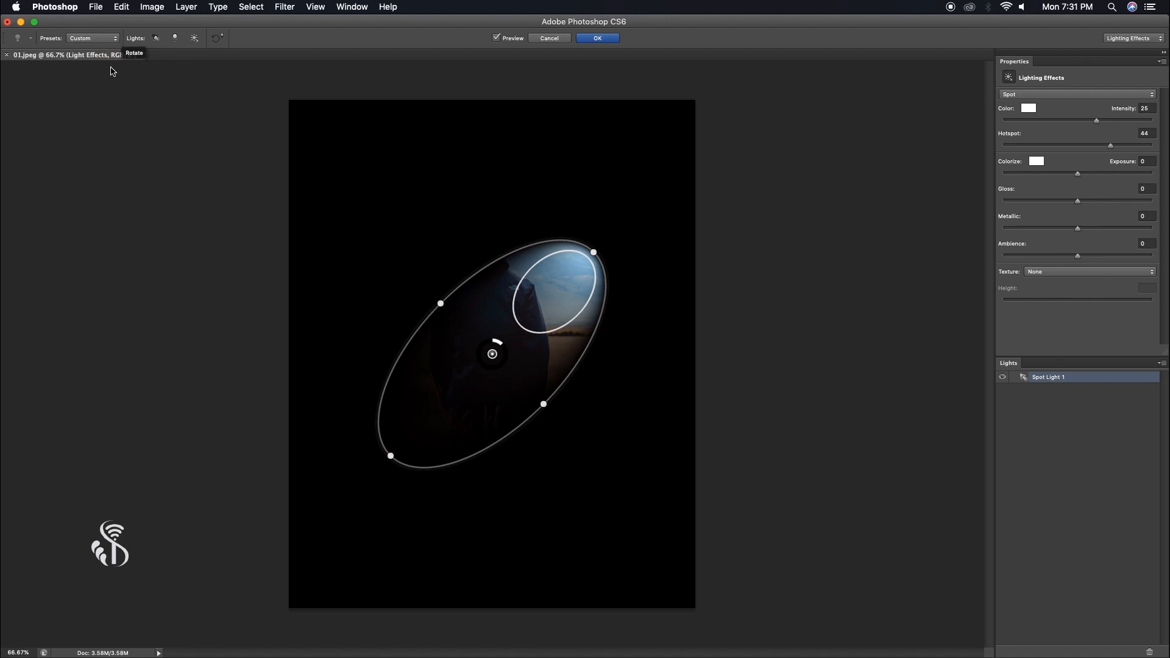
Look through the lighting presets and choose Five Lights Up.
{"action": "left_click", "coordinate": [115, 41]}
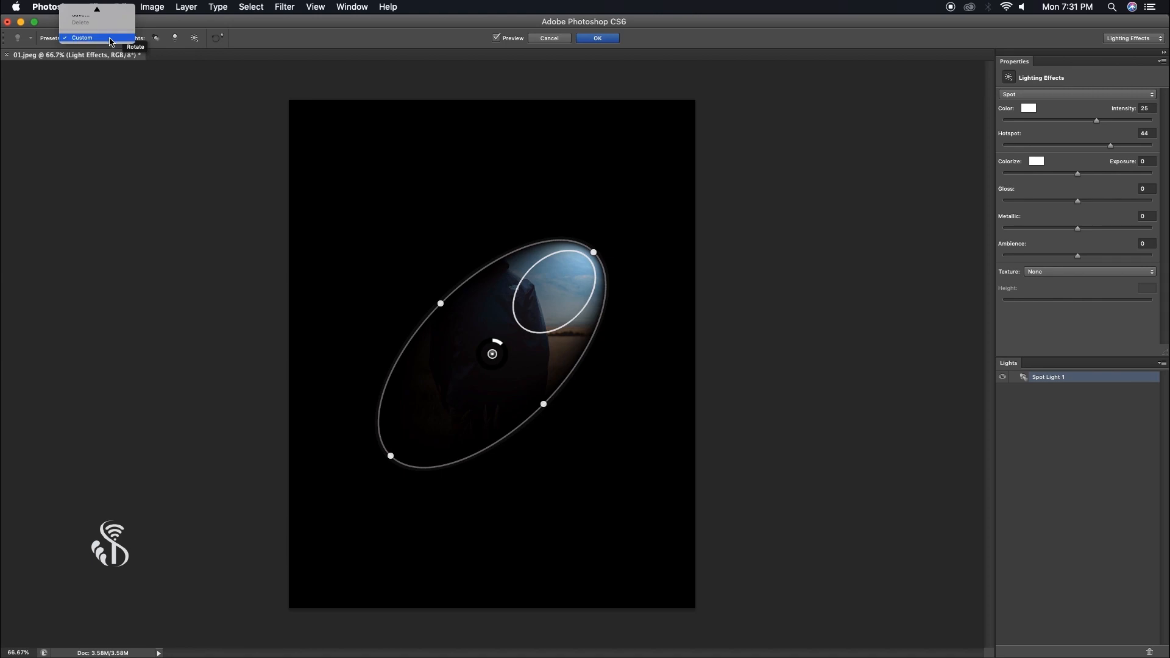
{"action": "scroll", "coordinate": [112, 27], "scroll_direction": "up", "scroll_amount": 5}
{"action": "scroll", "coordinate": [110, 15], "scroll_direction": "up", "scroll_amount": 4}
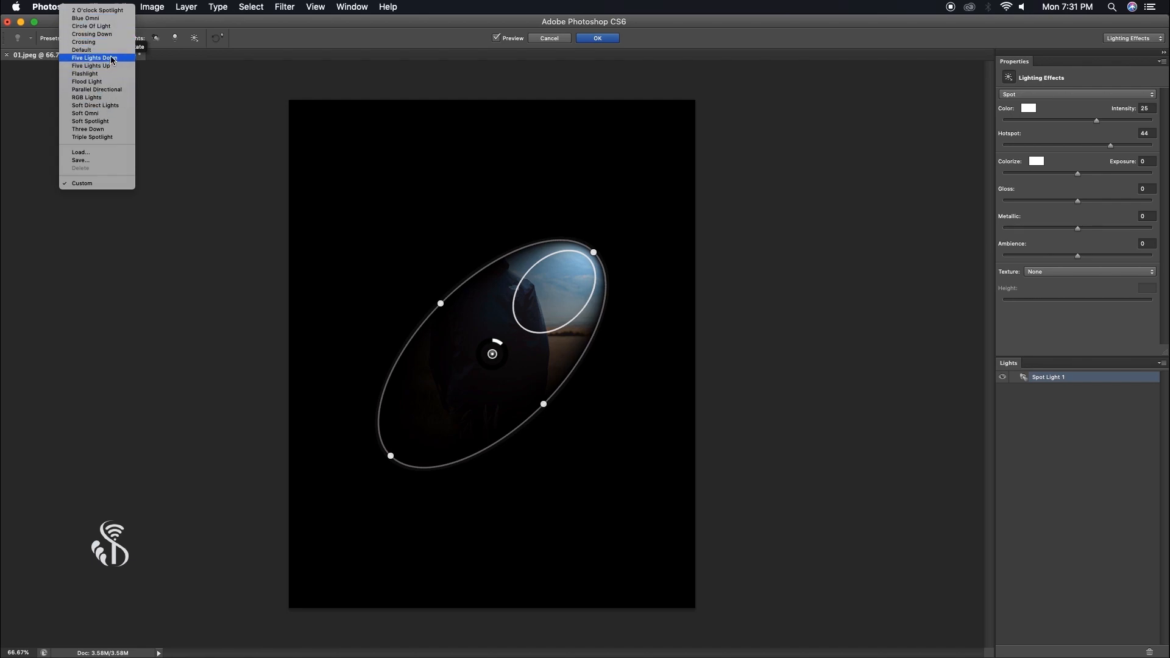
{"action": "left_click", "coordinate": [215, 188]}
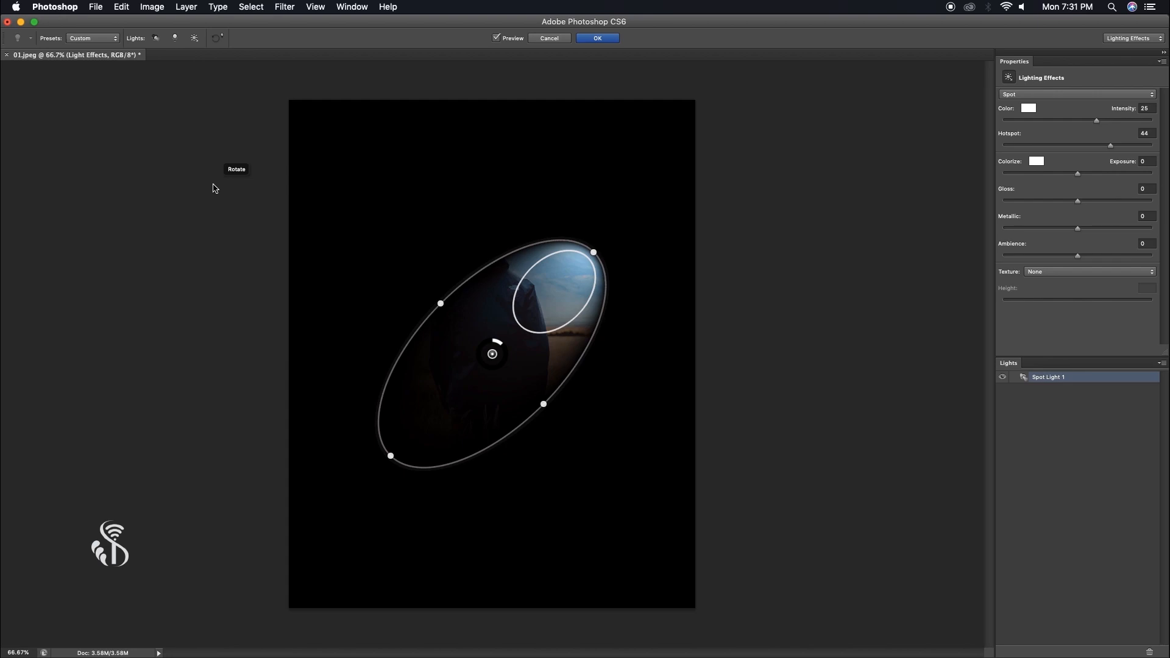
{"action": "left_click", "coordinate": [116, 40]}
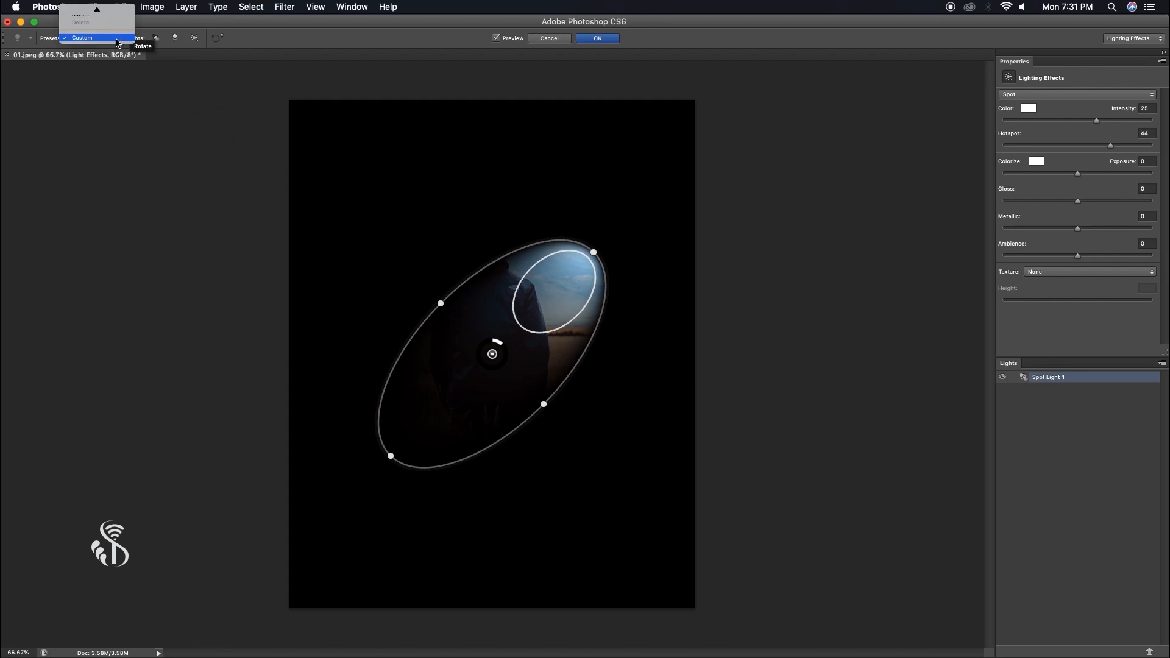
{"action": "mouse_move", "coordinate": [124, 3]}
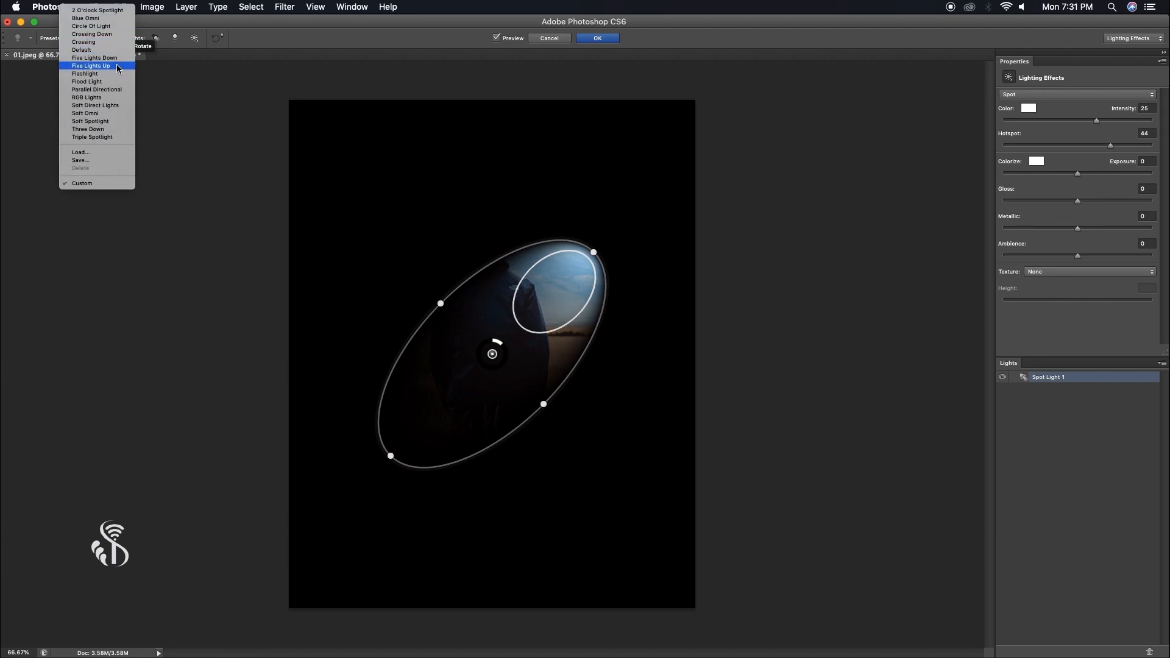
{"action": "left_click", "coordinate": [91, 66]}
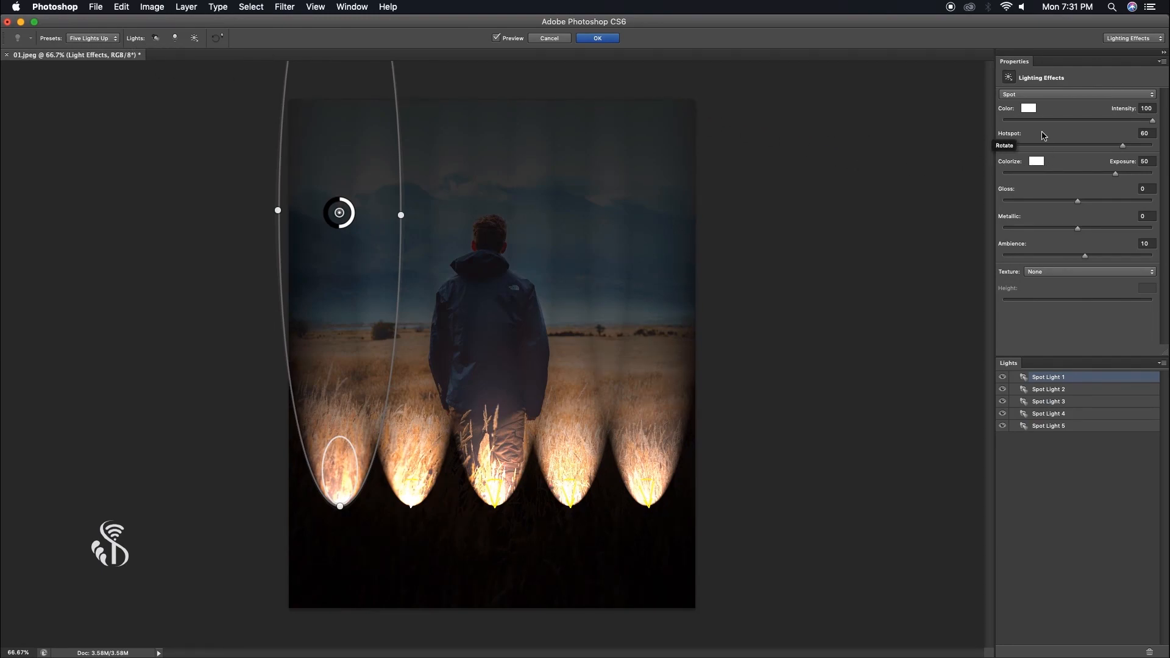
Change the color of Spot Light 1 to red, cc1010.
{"action": "left_click", "coordinate": [1030, 113]}
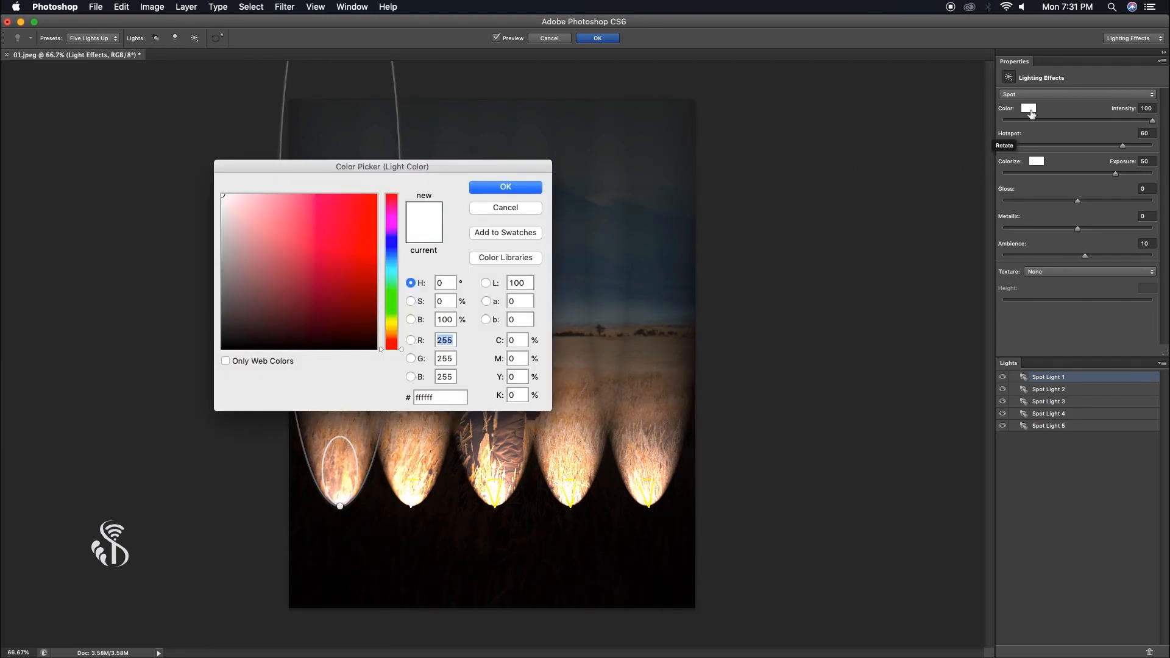
{"action": "left_click_drag", "start_coordinate": [385, 164], "coordinate": [813, 161]}
{"action": "left_click_drag", "start_coordinate": [759, 235], "coordinate": [796, 218]}
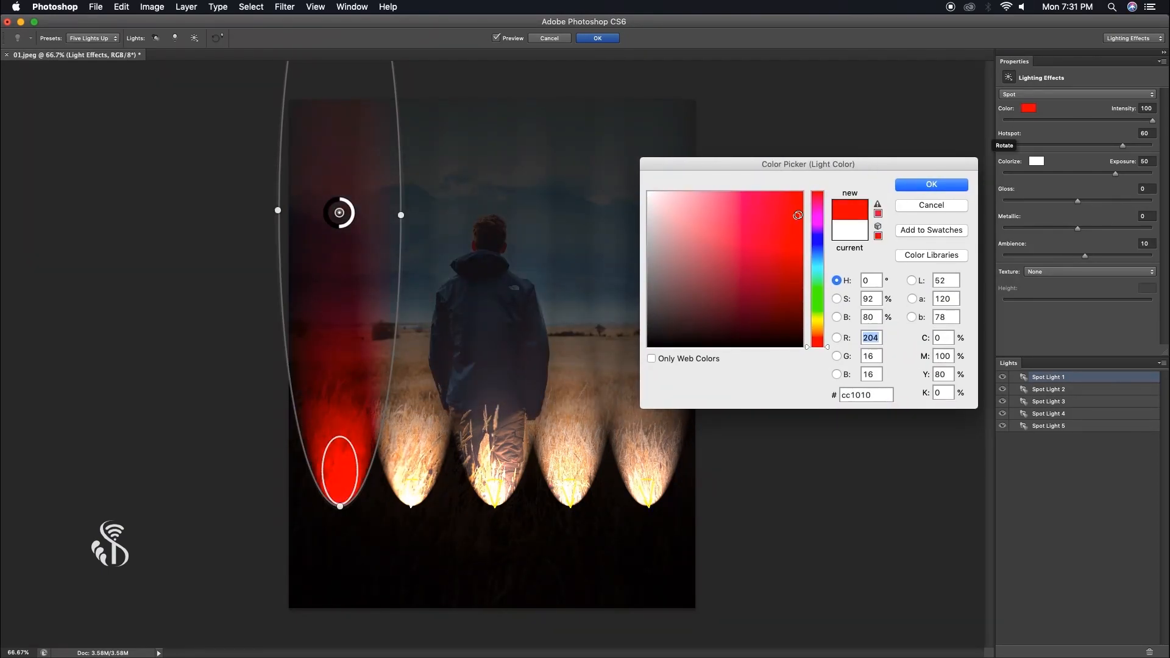
{"action": "left_click", "coordinate": [912, 187]}
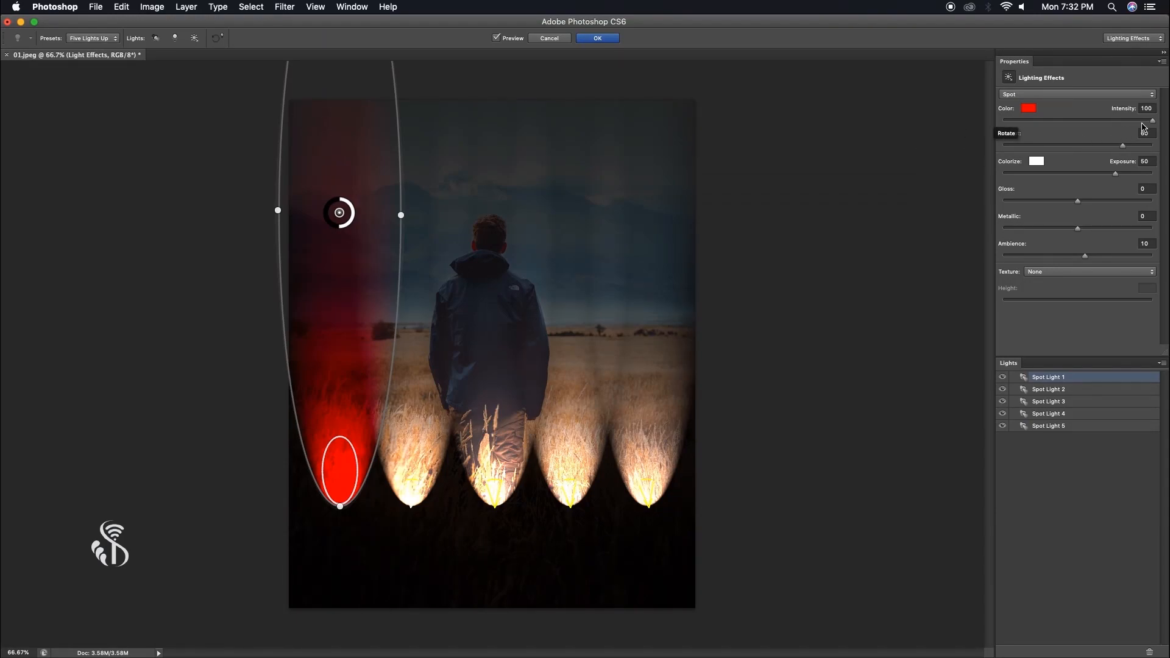
Set Spot Light 1 to intensity 100, hotspot 100, gloss 51, metallic 40 and ambience 11, and apply the lighting filter.
{"action": "mouse_move", "coordinate": [1151, 121]}
{"action": "left_mouse_down"}
{"action": "mouse_move", "coordinate": [1022, 121]}
{"action": "mouse_move", "coordinate": [1168, 121]}
{"action": "left_mouse_up"}
{"action": "left_click_drag", "start_coordinate": [1123, 145], "coordinate": [1163, 151]}
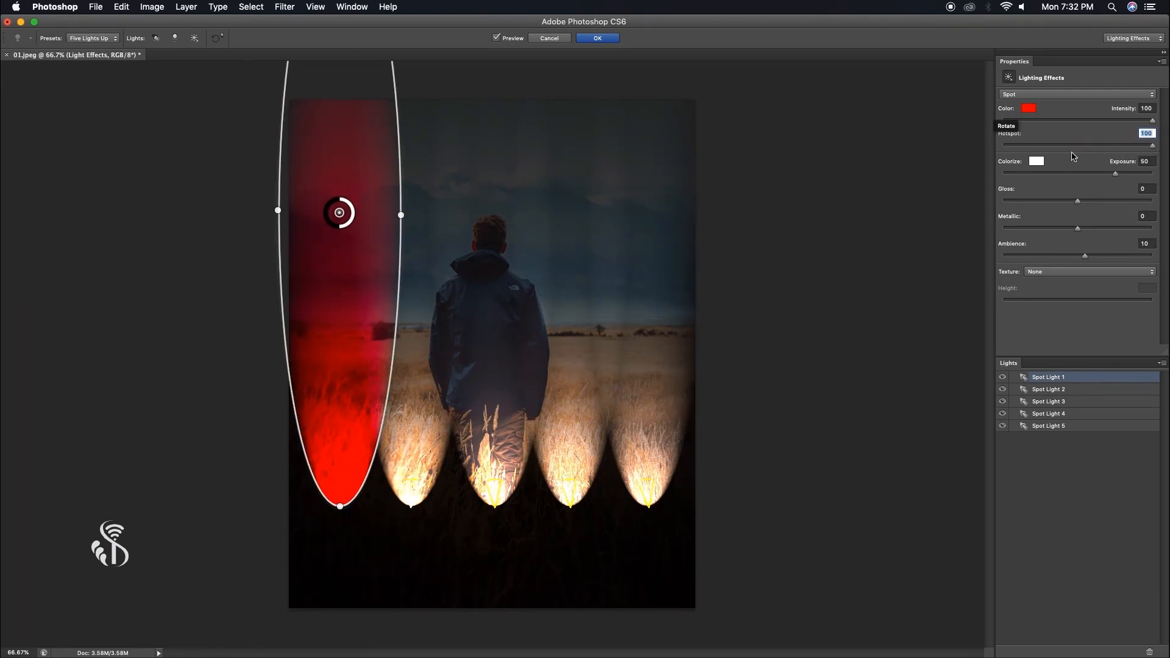
{"action": "left_click_drag", "start_coordinate": [1077, 201], "coordinate": [1087, 266]}
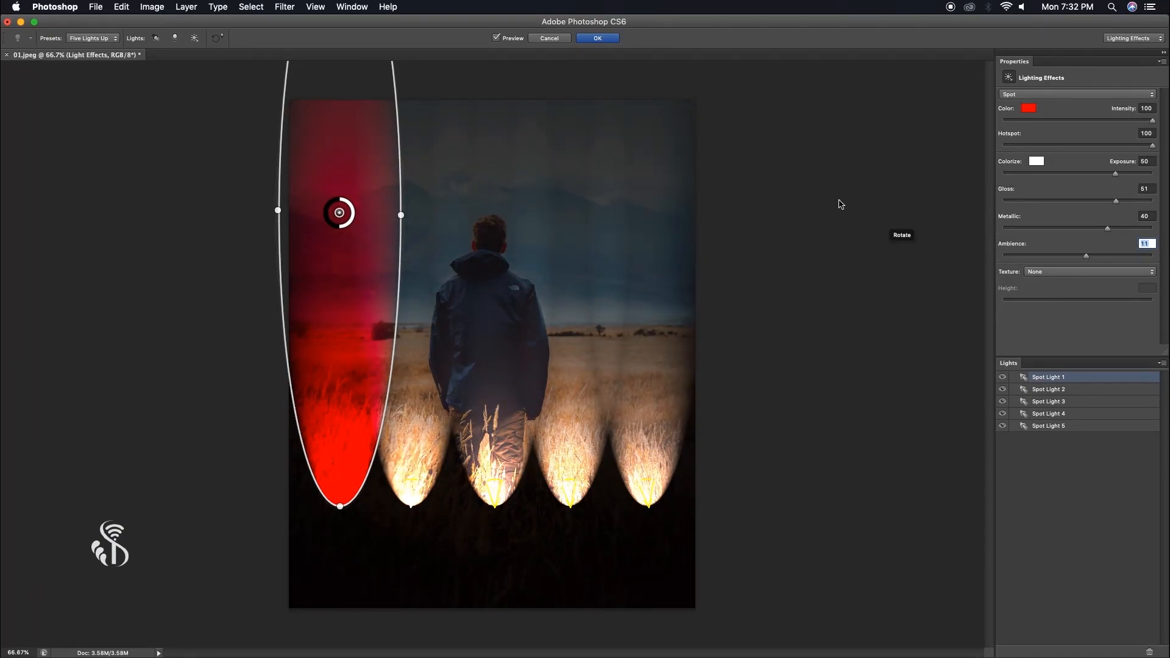
{"action": "left_click", "coordinate": [597, 38]}
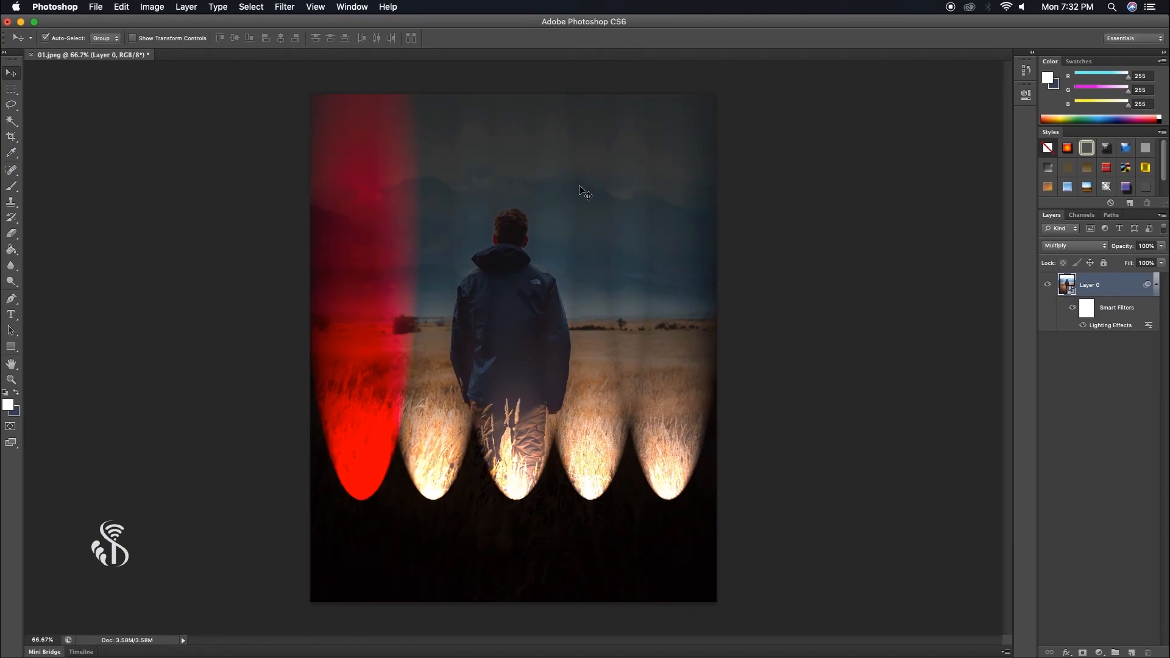
Apply Lighting Effects to the photo layer a second time with the same Five Lights Up settings.
{"action": "left_click", "coordinate": [287, 8]}
{"action": "mouse_move", "coordinate": [341, 195]}
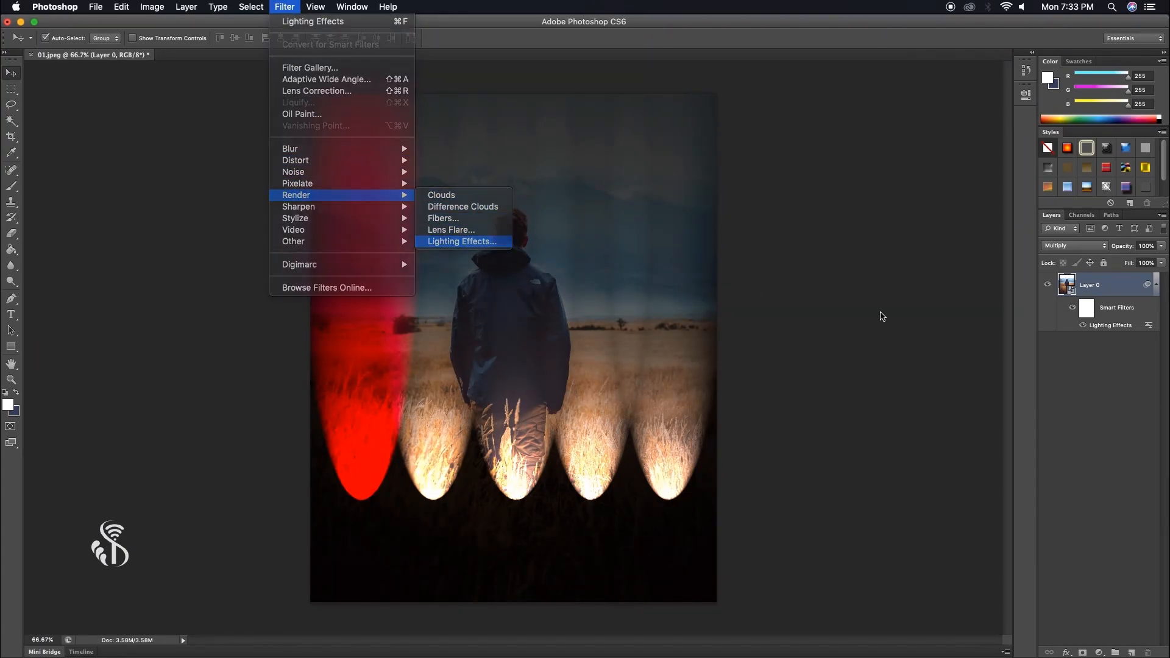
{"action": "key", "text": "Return"}
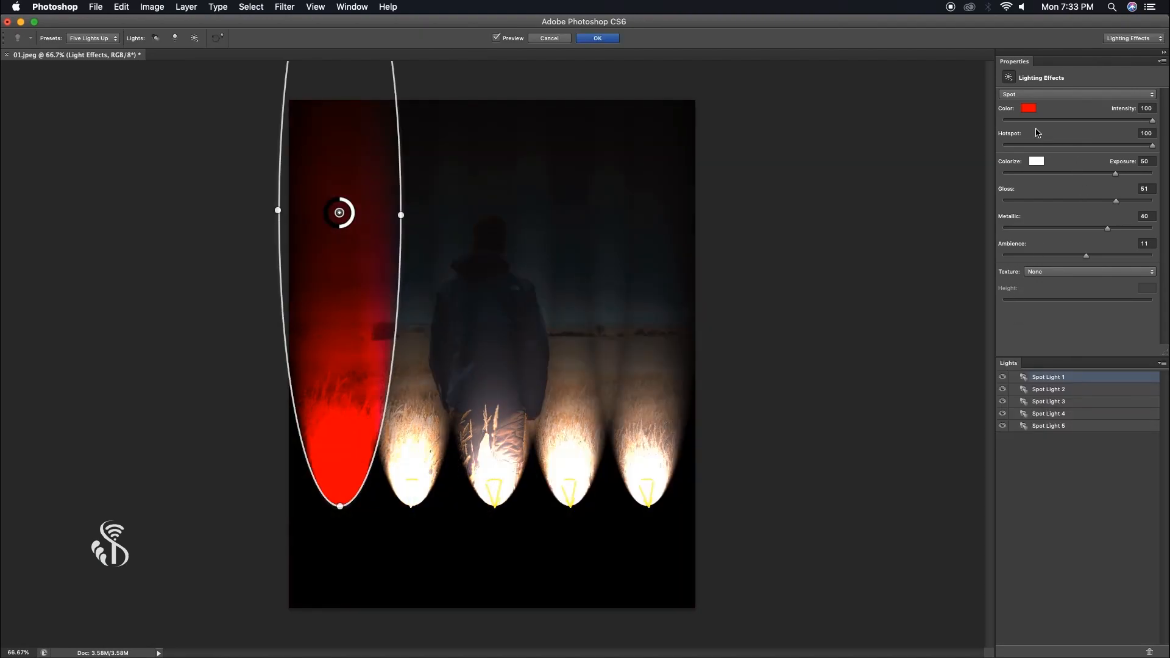
{"action": "left_click", "coordinate": [597, 38]}
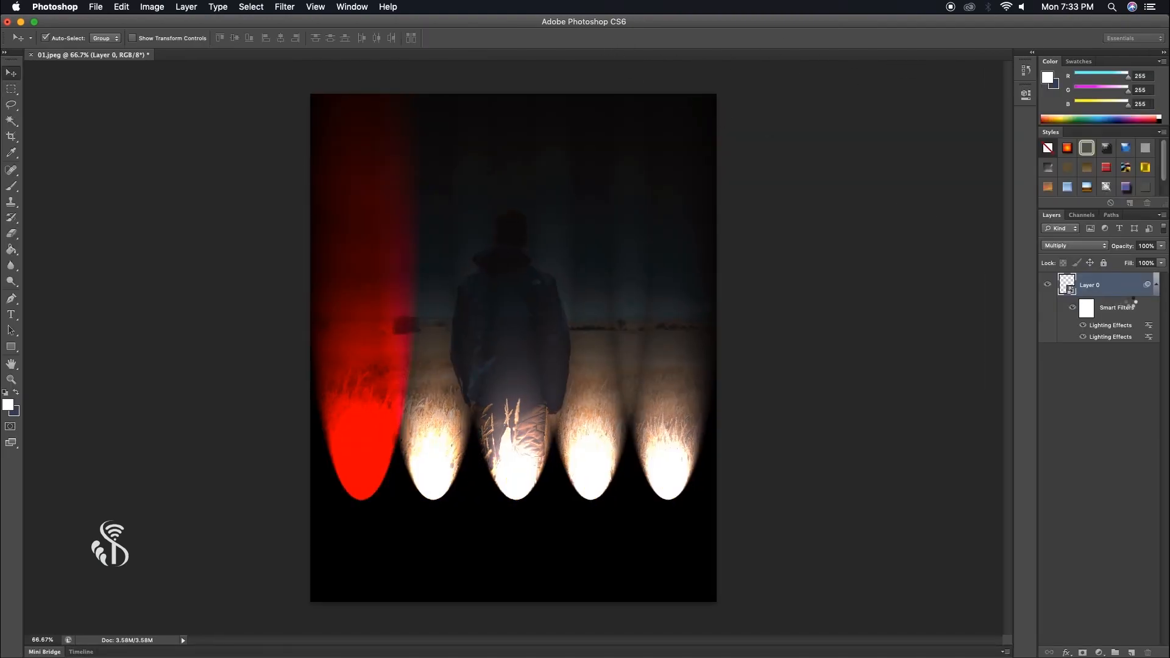